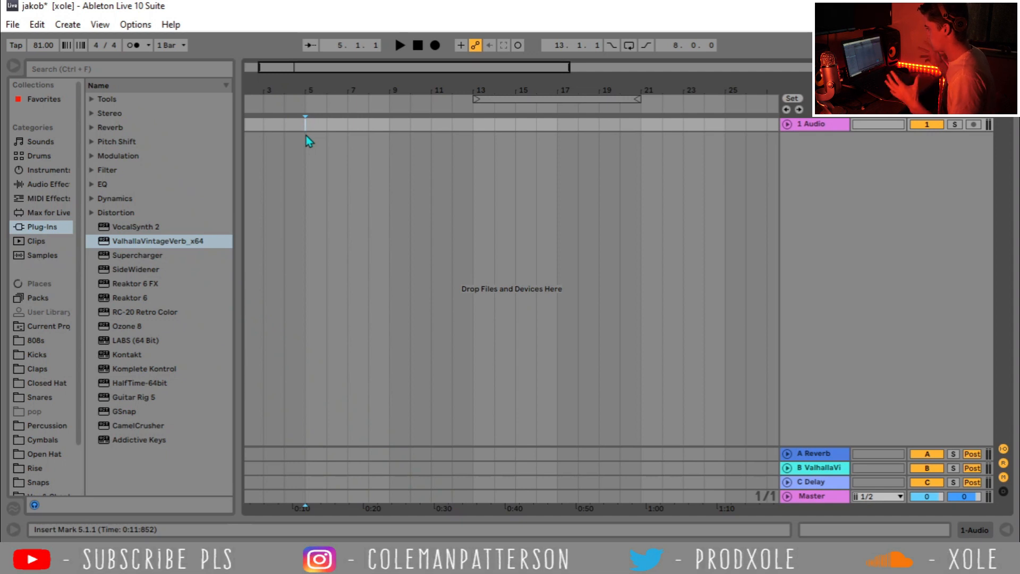
- Load the Plucked Flutter preset from the Guitar & Plucked instrument racks onto a new MIDI track
{"action": "left_click", "coordinate": [38, 171]}
{"action": "left_click", "coordinate": [91, 170]}
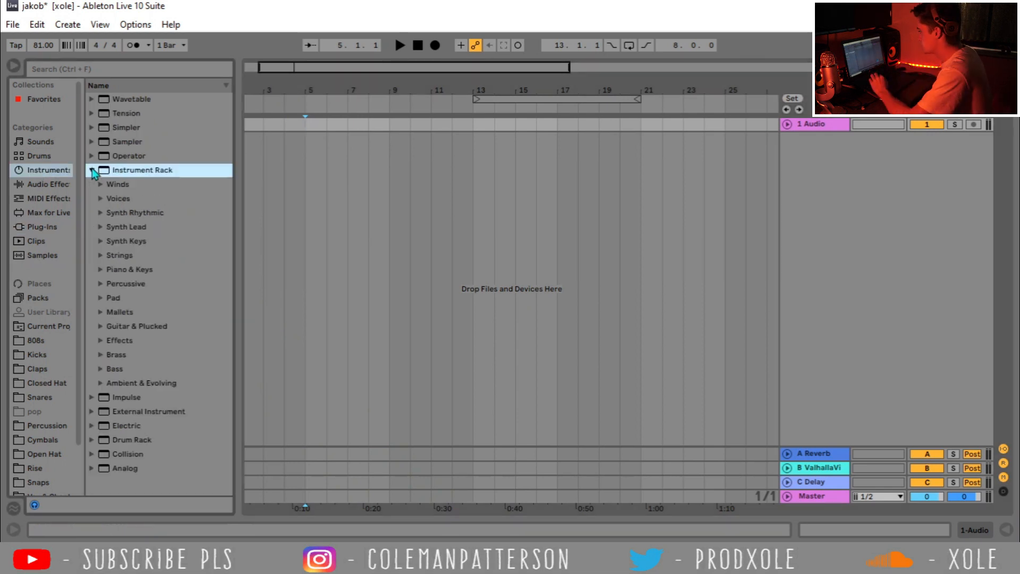
{"action": "left_click", "coordinate": [101, 326]}
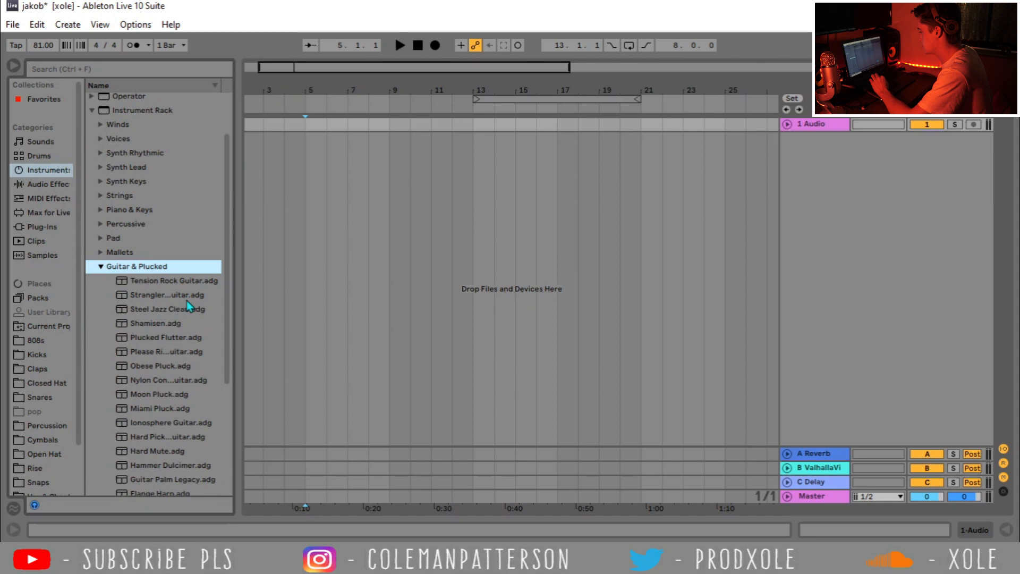
{"action": "left_click", "coordinate": [166, 321]}
{"action": "left_click", "coordinate": [168, 336]}
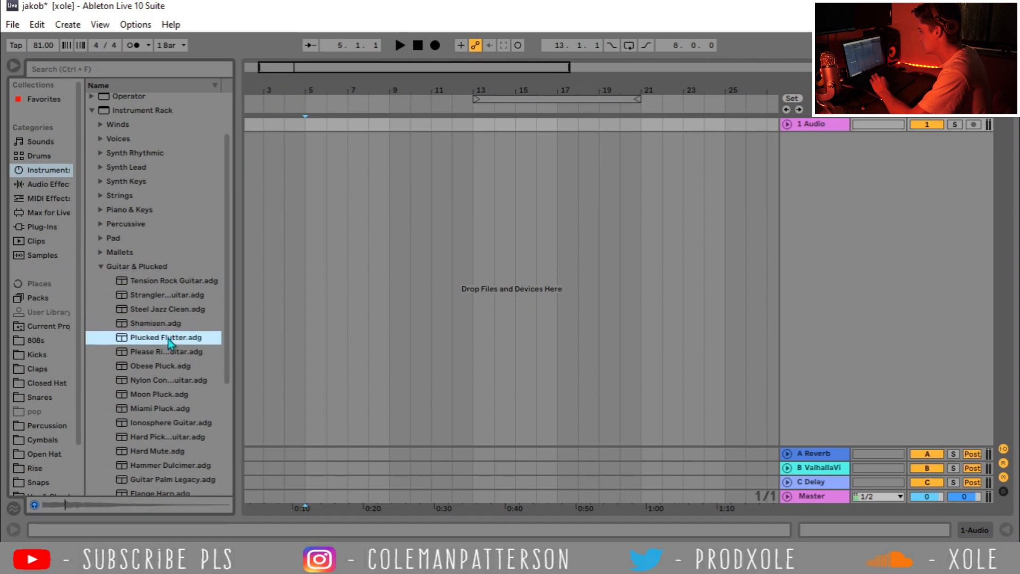
{"action": "left_click", "coordinate": [169, 352]}
{"action": "left_click", "coordinate": [170, 336]}
{"action": "double_click", "coordinate": [164, 336]}
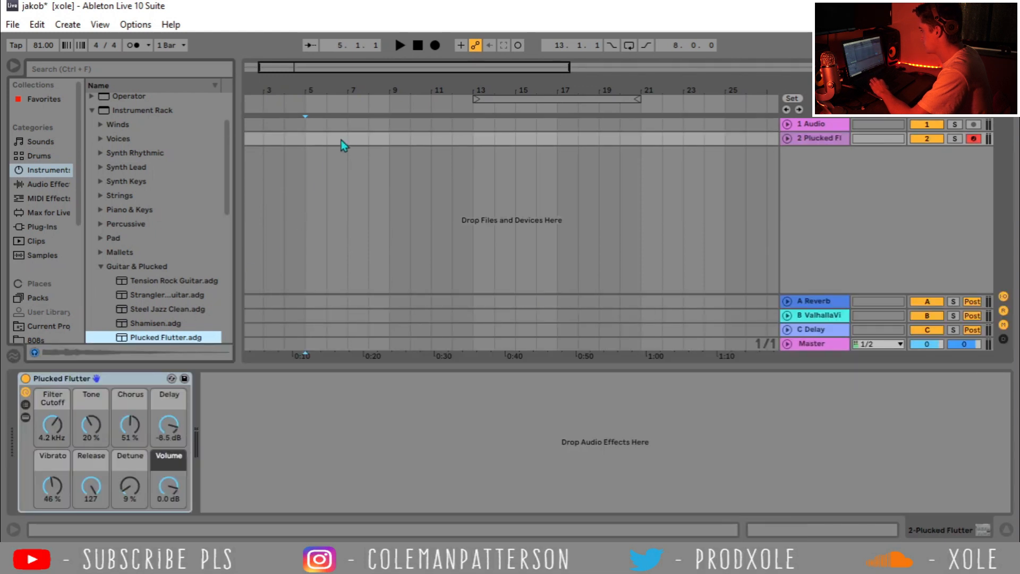
- Unfold the Plucked Flutter track and insert an empty MIDI clip from bar 5 to bar 10
{"action": "left_click", "coordinate": [788, 139]}
{"action": "left_click_drag", "start_coordinate": [317, 161], "coordinate": [418, 162]}
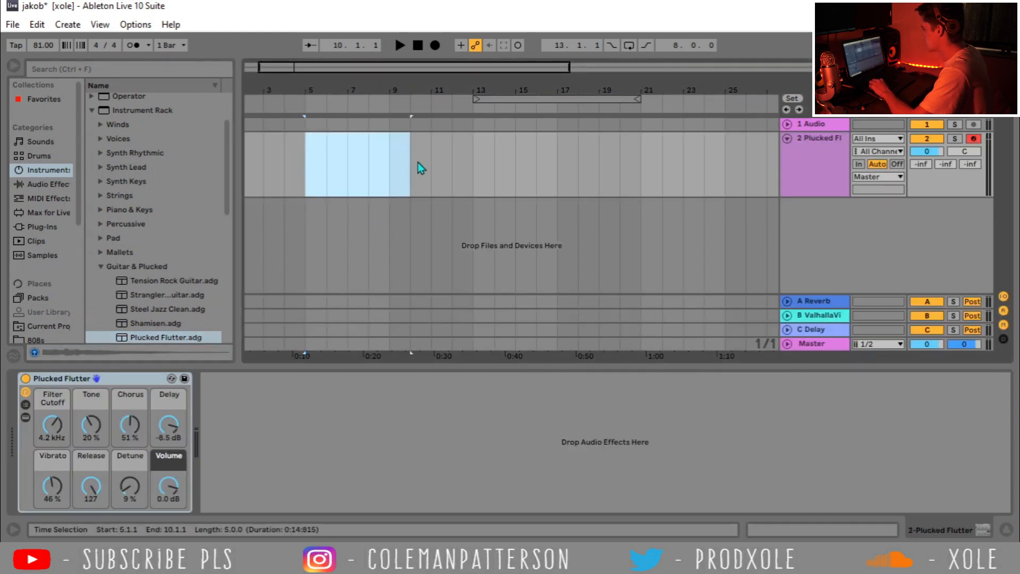
{"action": "key", "text": "ctrl+shift+m"}
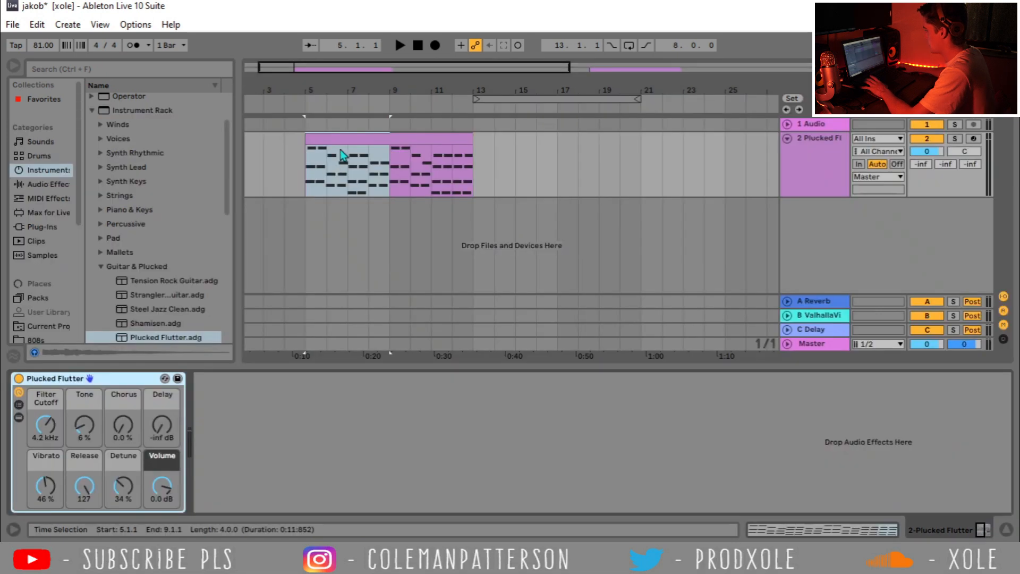
- Play the Plucked Flutter chord clips from bar 5 to bar 13
{"action": "left_click", "coordinate": [341, 138]}
{"action": "key", "text": "z"}
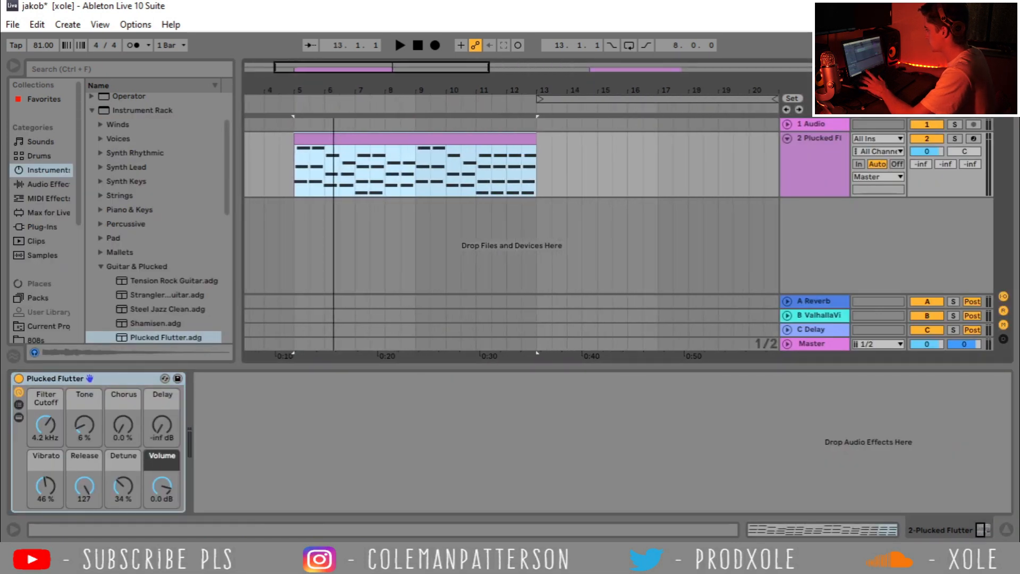
{"action": "left_click", "coordinate": [502, 178]}
{"action": "left_click", "coordinate": [513, 136]}
{"action": "key", "text": "space"}
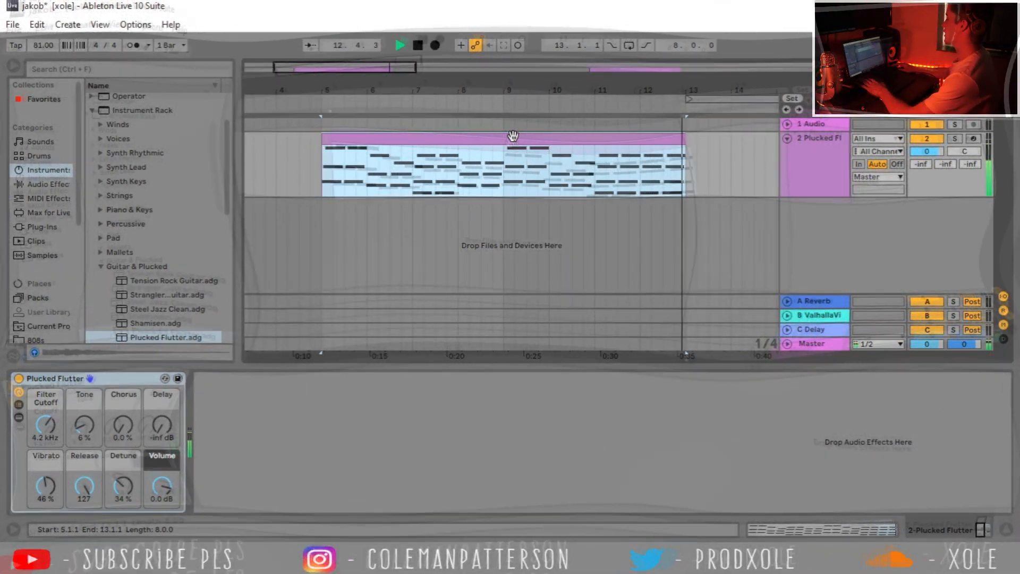
{"action": "key", "text": "space"}
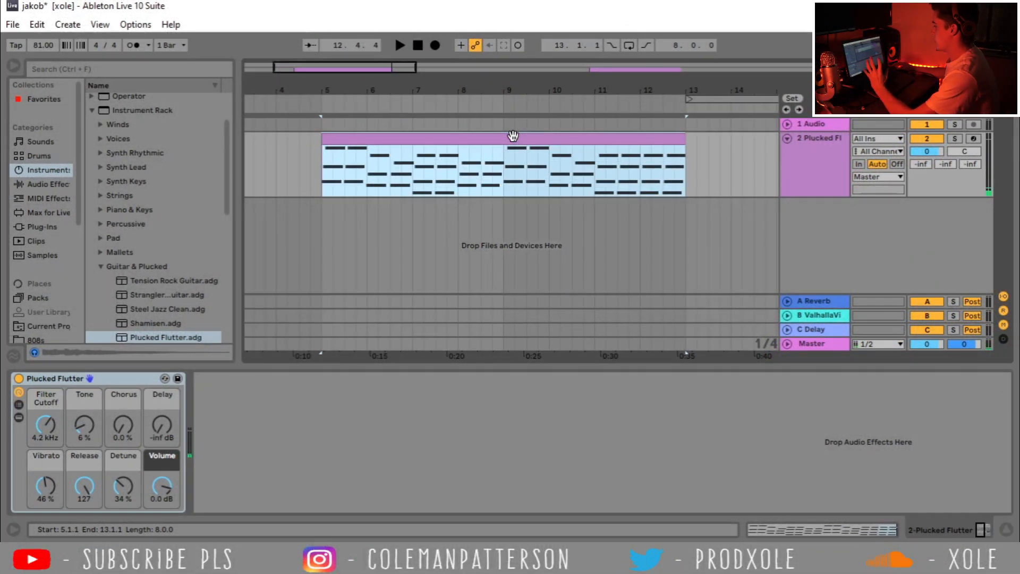
- Add Chorus and EQ Eight audio effects after the Plucked Flutter instrument
{"action": "left_click", "coordinate": [59, 185]}
{"action": "left_click", "coordinate": [127, 199]}
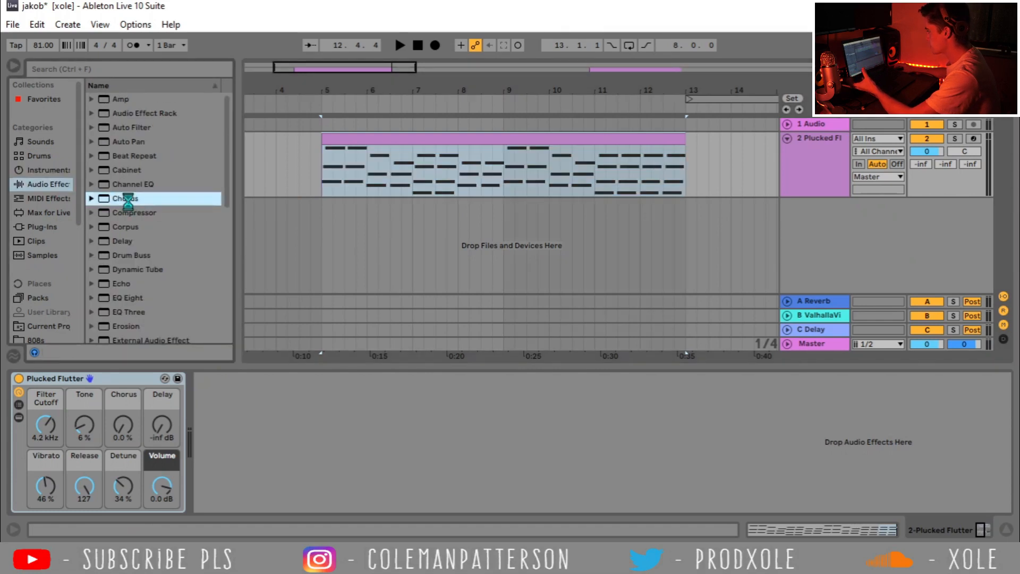
{"action": "double_click", "coordinate": [137, 298]}
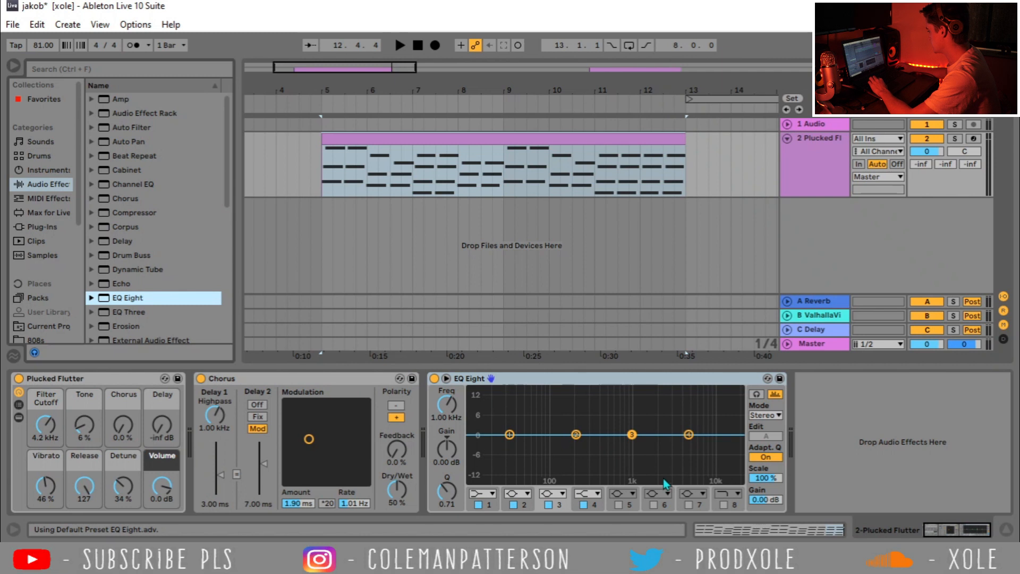
- Cut the highs with EQ Eight band 8 at about 5.39 kHz and adjust the Chorus modulation amount and rate during playback
{"action": "left_click_drag", "start_coordinate": [695, 447], "coordinate": [691, 448]}
{"action": "key", "text": "space"}
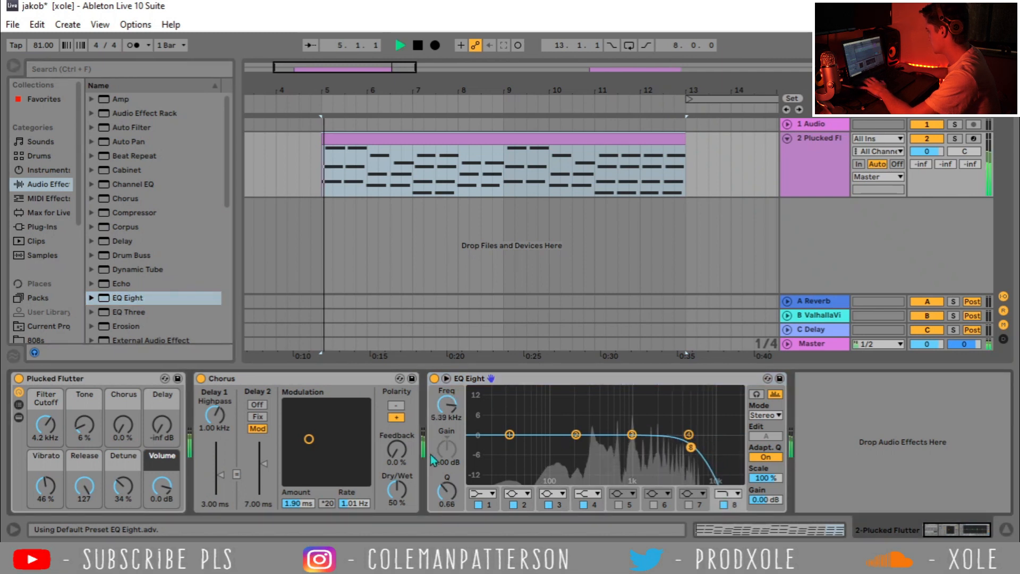
{"action": "left_click_drag", "start_coordinate": [308, 439], "coordinate": [304, 425]}
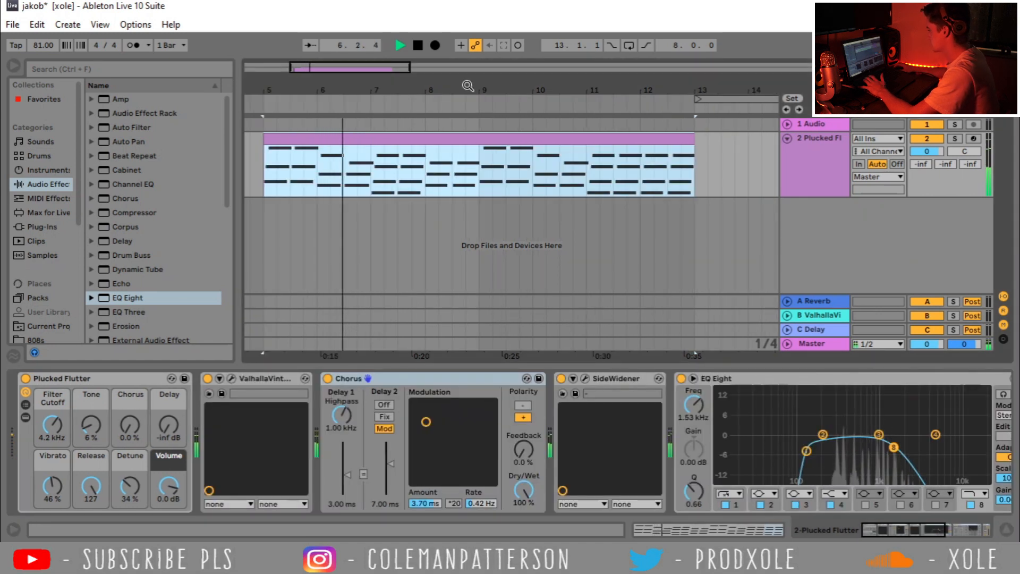
- Listen to the effect-processed Plucked Flutter chords and review their clips from bar 5 to bar 13
{"action": "left_click_drag", "start_coordinate": [467, 86], "coordinate": [462, 70]}
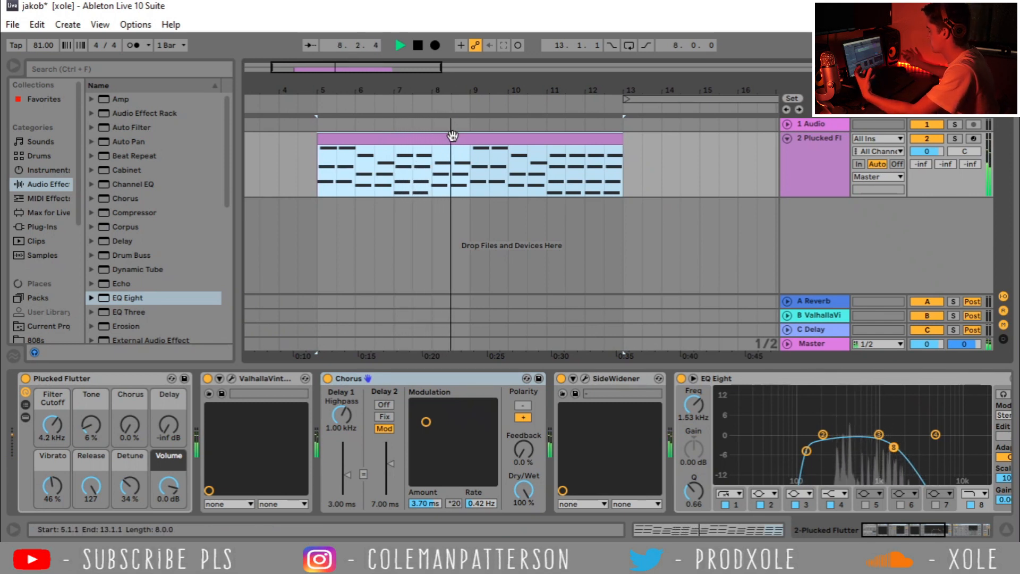
{"action": "mouse_move", "coordinate": [456, 90]}
{"action": "left_mouse_down"}
{"action": "mouse_move", "coordinate": [425, 87]}
{"action": "mouse_move", "coordinate": [451, 70]}
{"action": "left_mouse_up"}
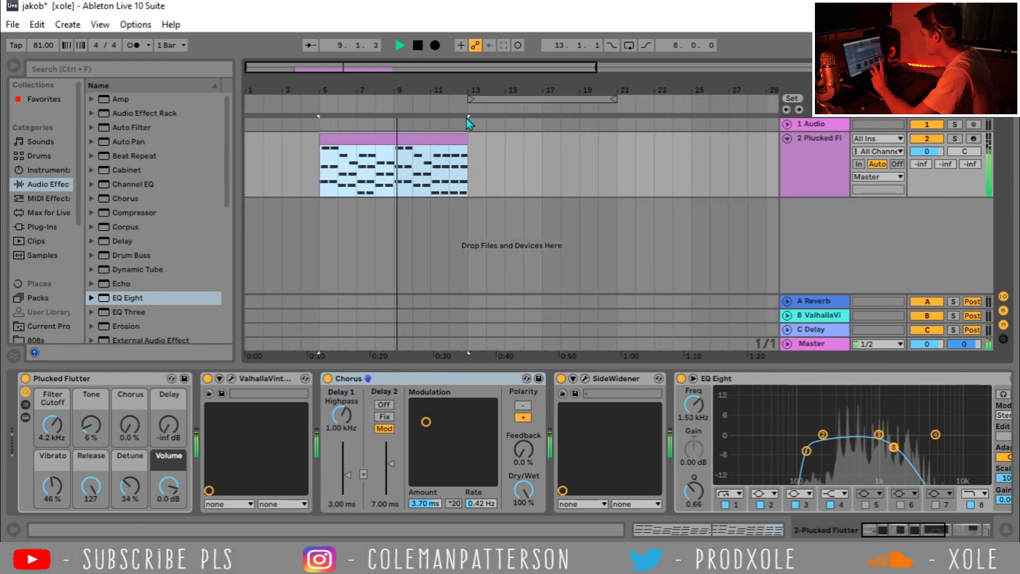
{"action": "left_click_drag", "start_coordinate": [604, 148], "coordinate": [469, 171]}
{"action": "left_click", "coordinate": [469, 151]}
{"action": "left_click", "coordinate": [614, 164]}
{"action": "left_click", "coordinate": [468, 170]}
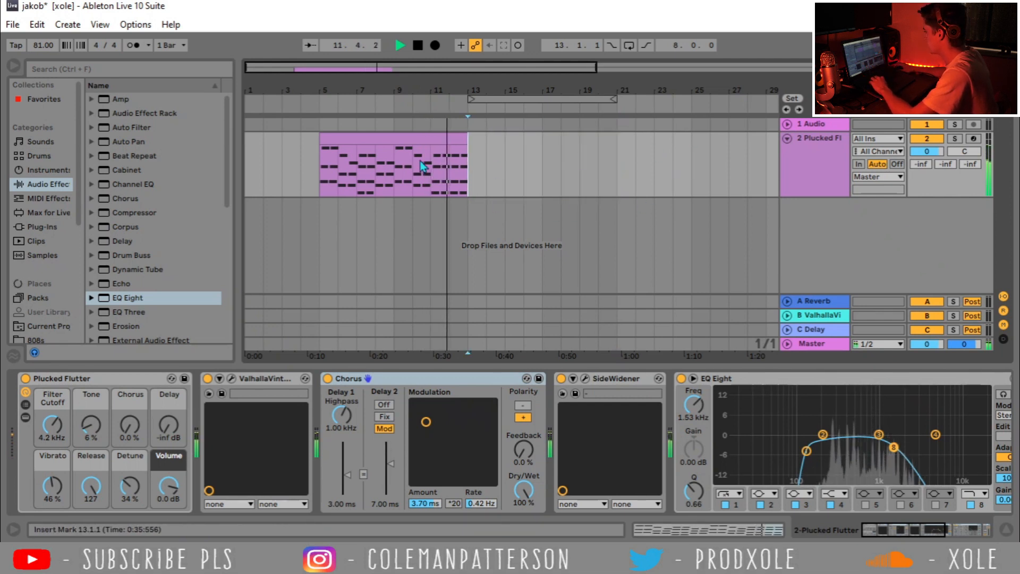
{"action": "left_click", "coordinate": [420, 137]}
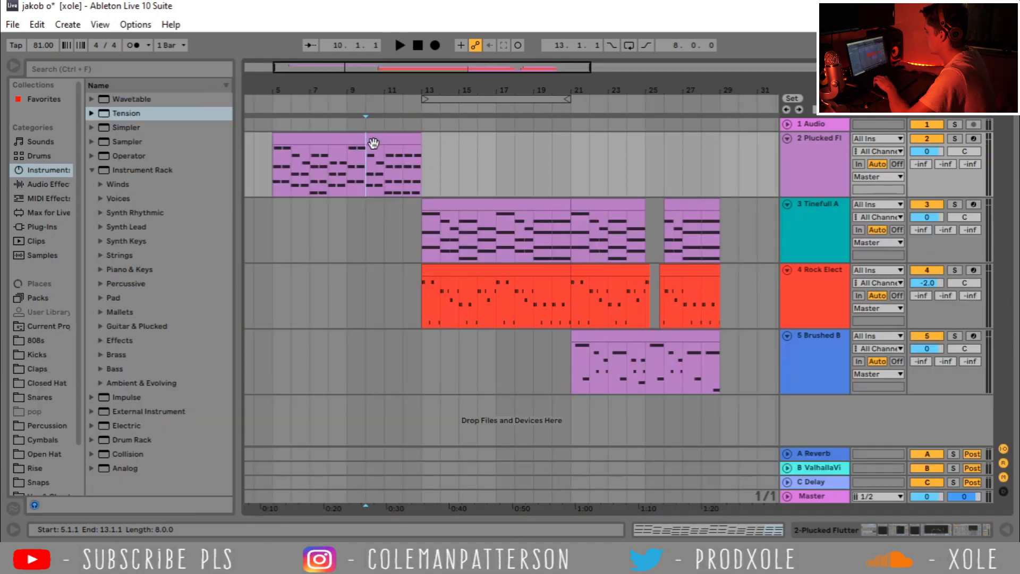
- Review the arrangement's clips on the Plucked Flutter, Tinefull Ambient, Rock Electric Bass and Brushed Bell tracks
{"action": "left_click", "coordinate": [372, 140]}
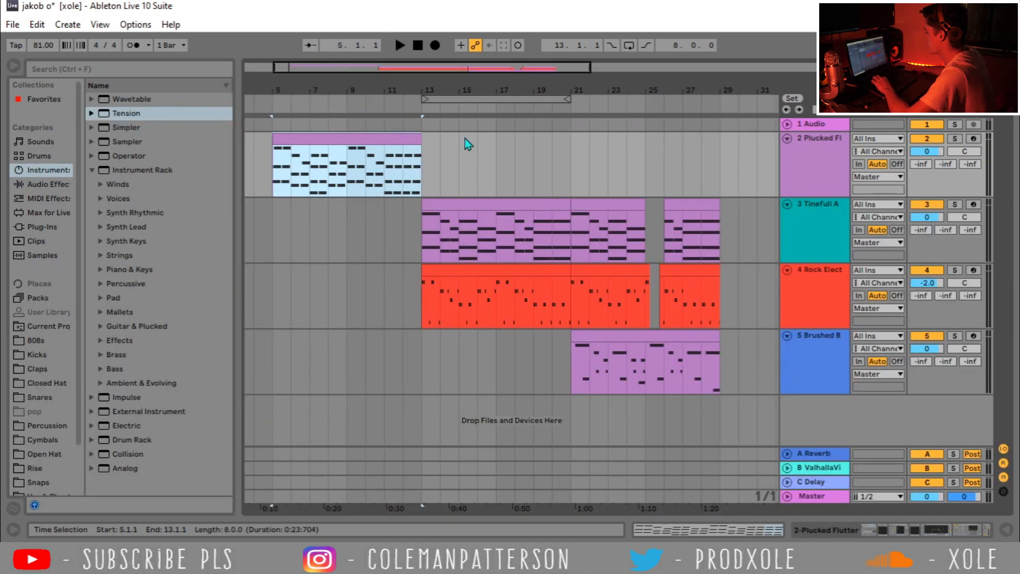
{"action": "left_click", "coordinate": [428, 150]}
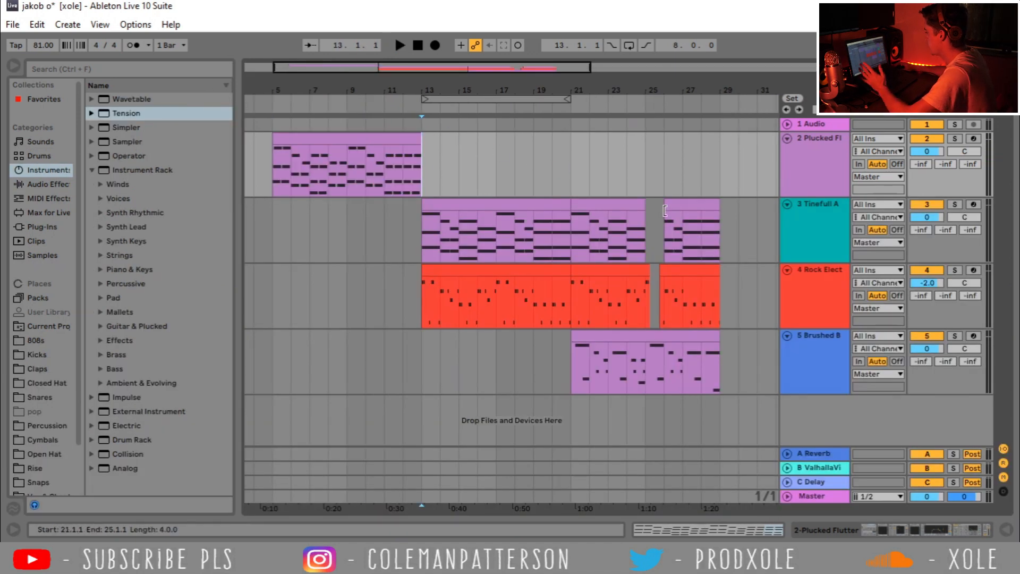
{"action": "left_click", "coordinate": [478, 204]}
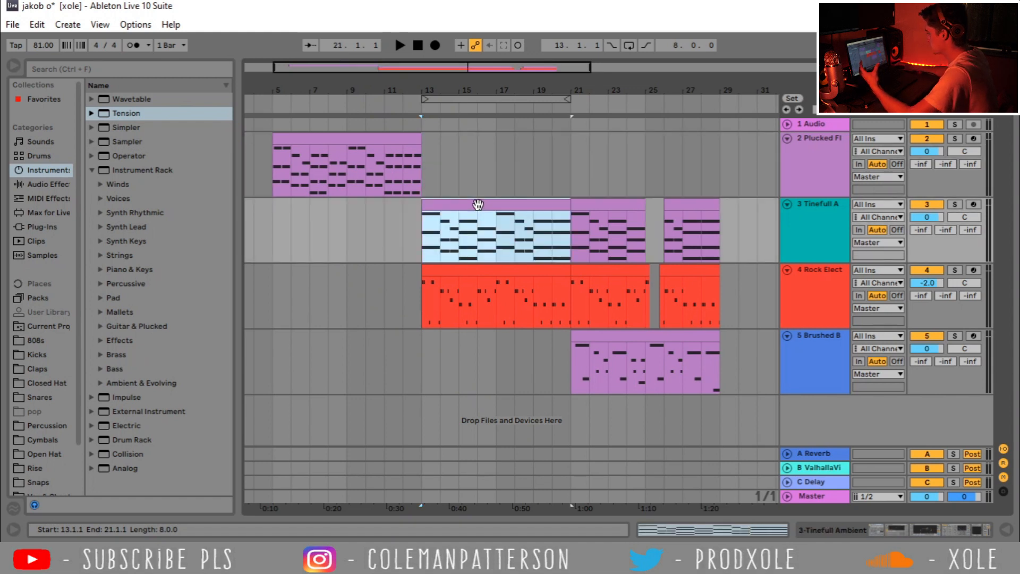
{"action": "left_click", "coordinate": [467, 271]}
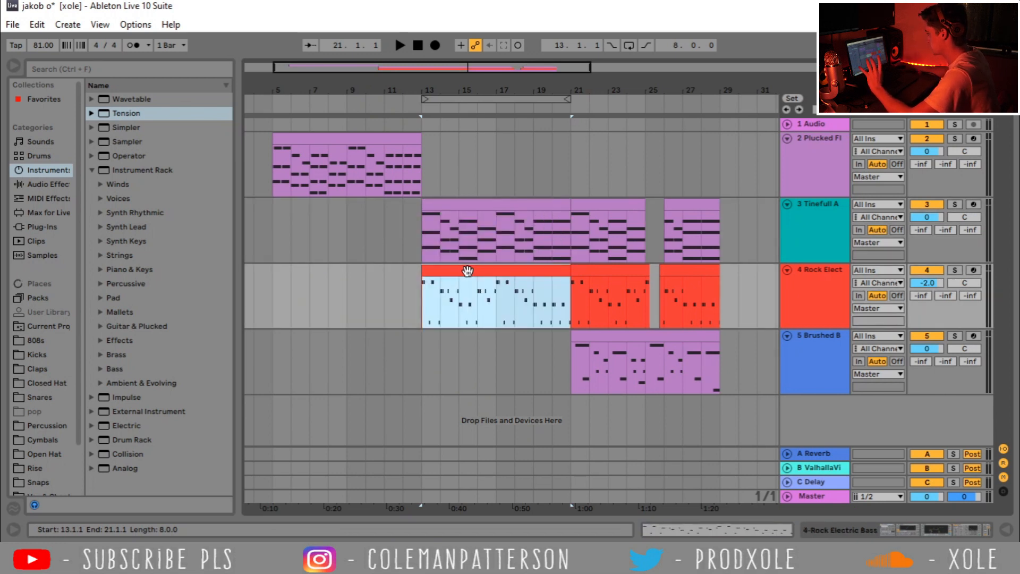
{"action": "left_click", "coordinate": [675, 346]}
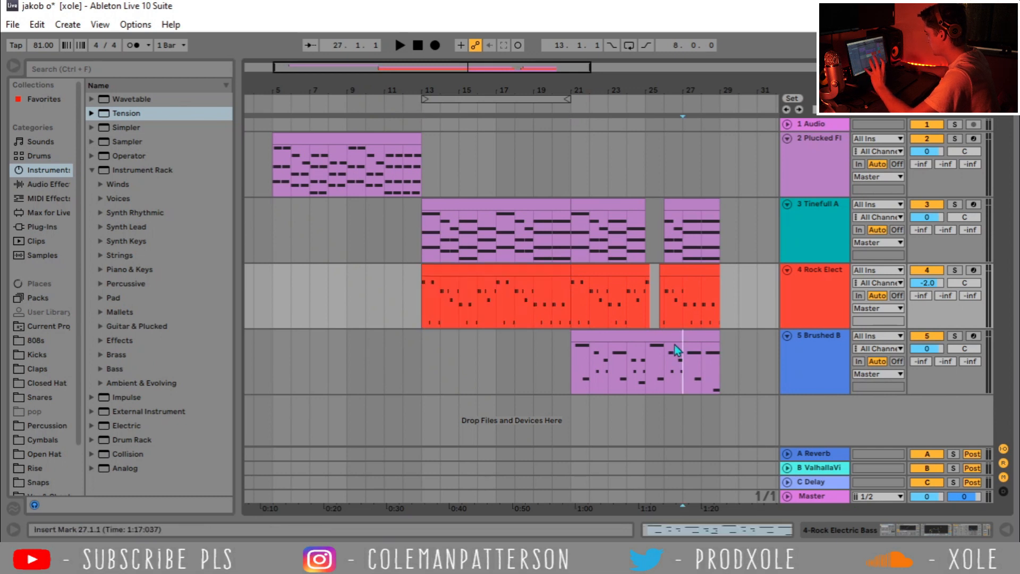
{"action": "left_click", "coordinate": [725, 348]}
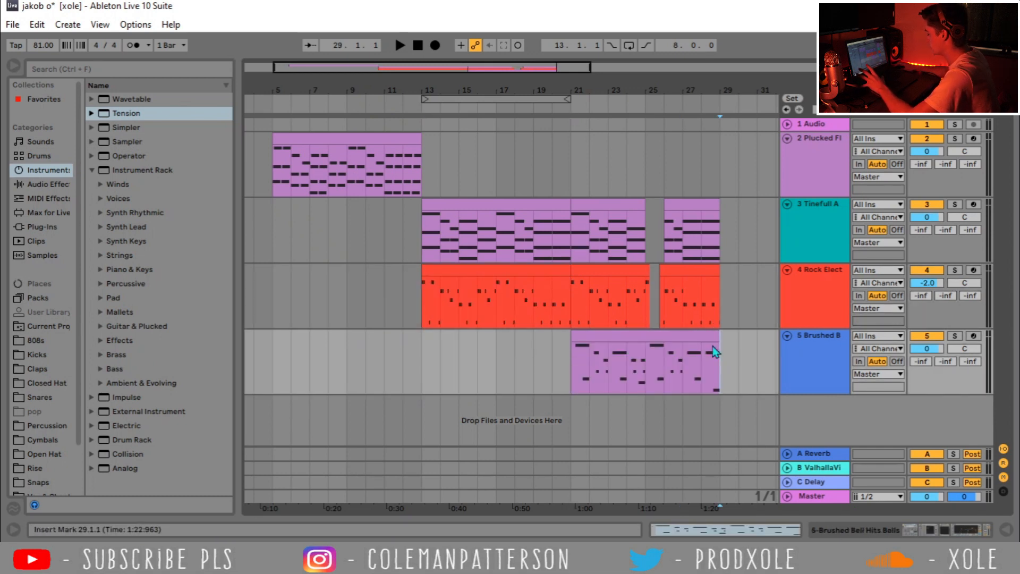
{"action": "left_click", "coordinate": [713, 337]}
- Play the arrangement from bar 13 to hear the ambient chords, bass and bell parts together
{"action": "left_click", "coordinate": [472, 273]}
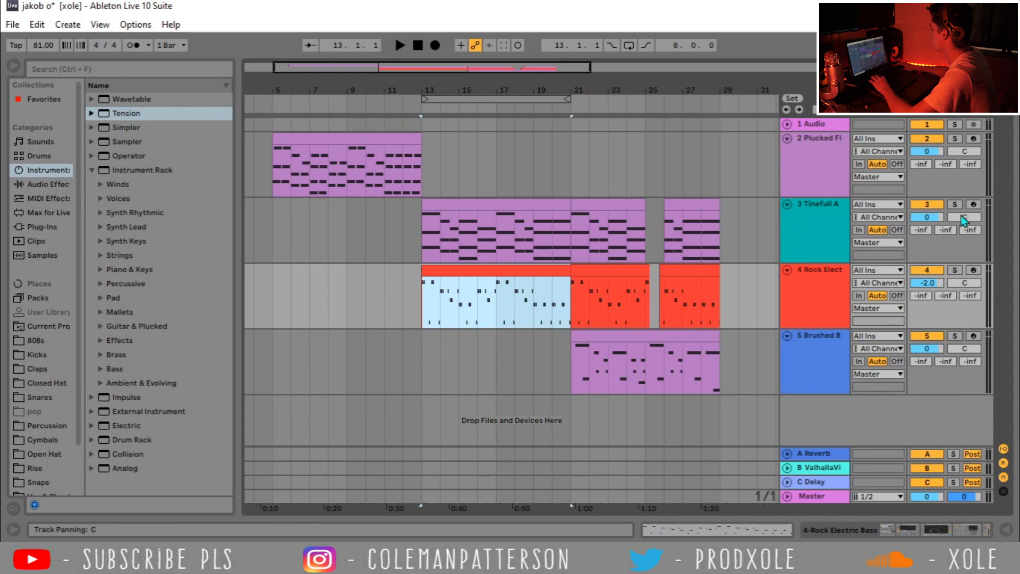
{"action": "key", "text": "space"}
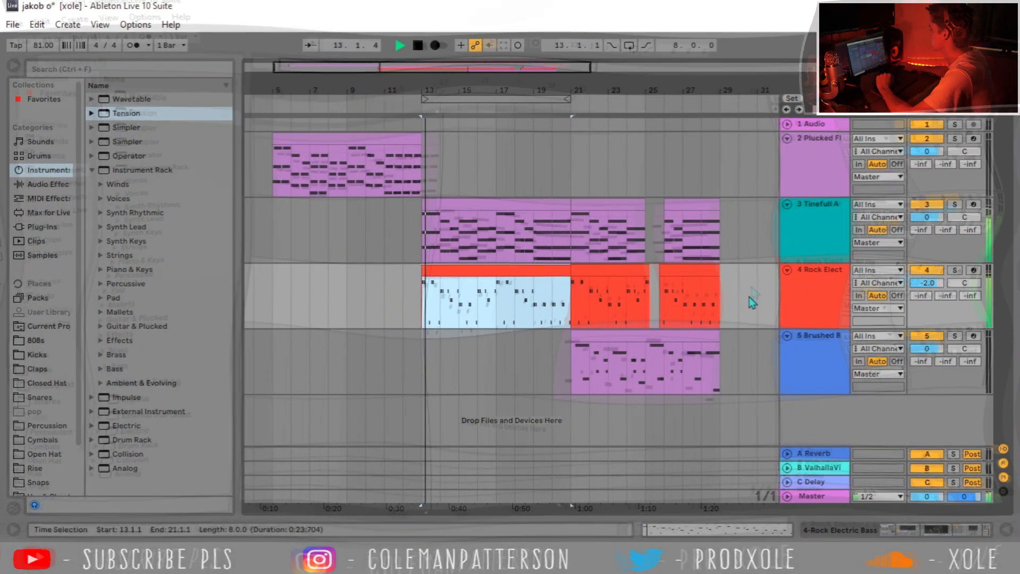
{"action": "left_click", "coordinate": [721, 291]}
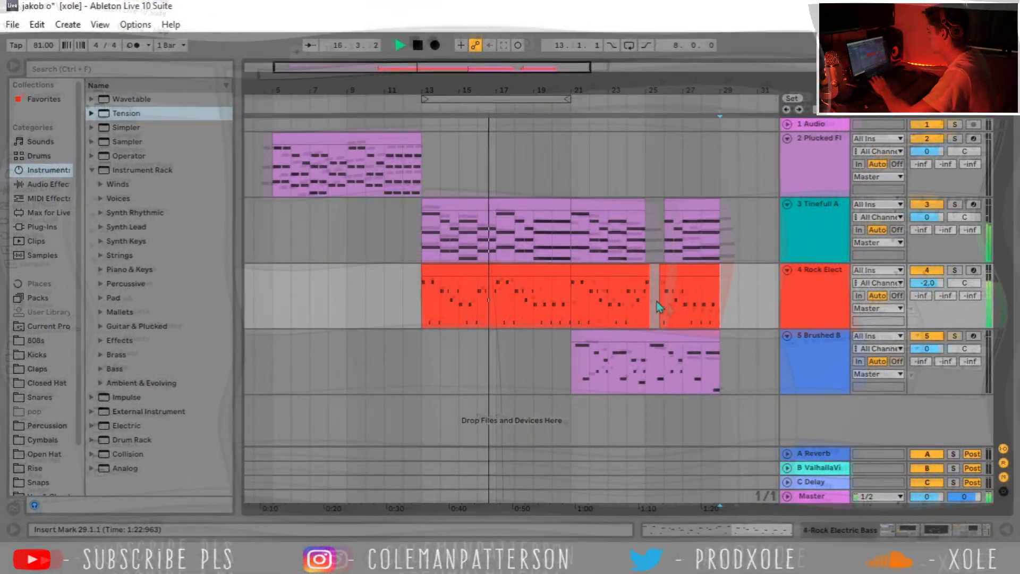
{"action": "left_click", "coordinate": [572, 365]}
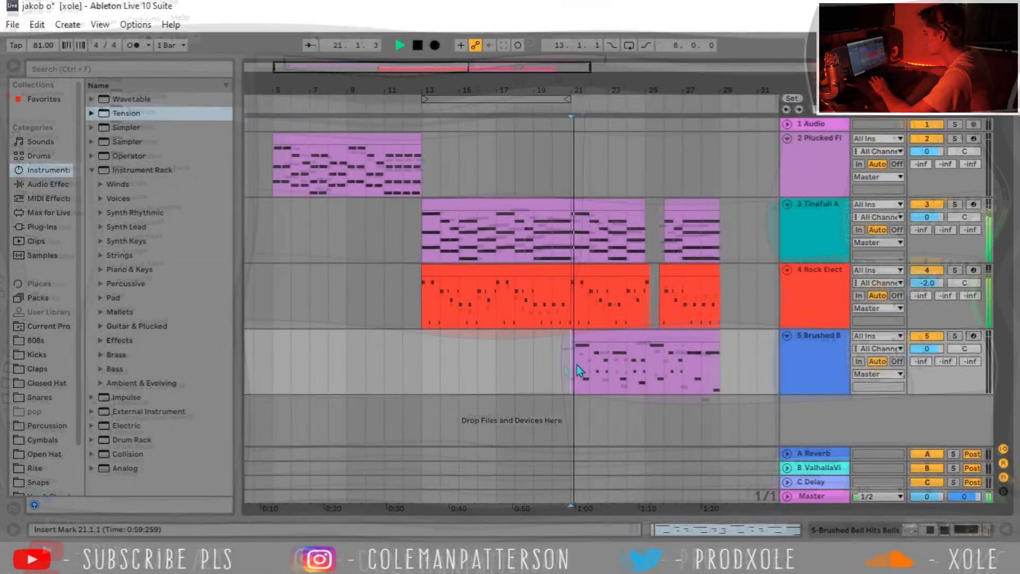
{"action": "left_click", "coordinate": [727, 353]}
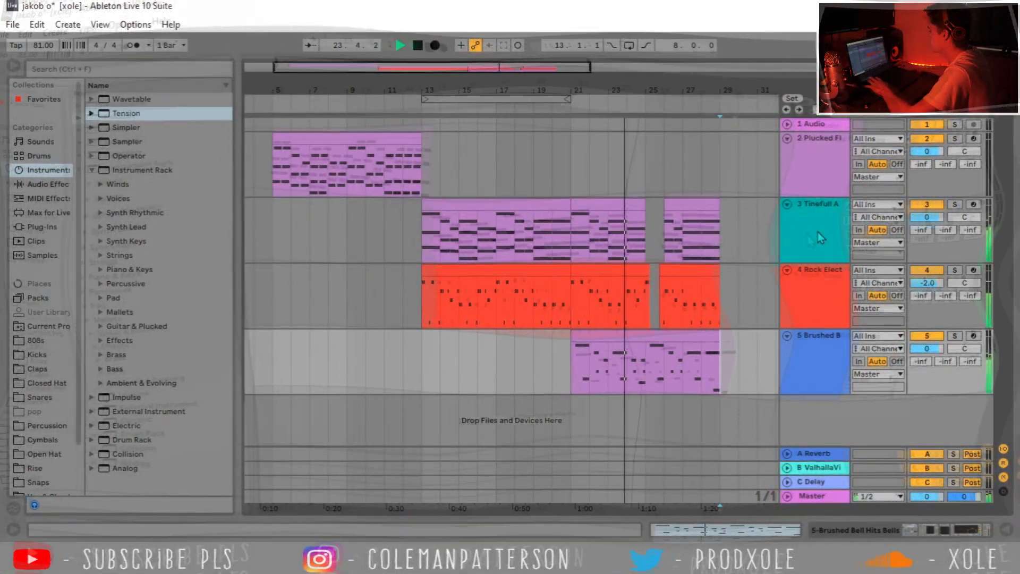
{"action": "key", "text": "space"}
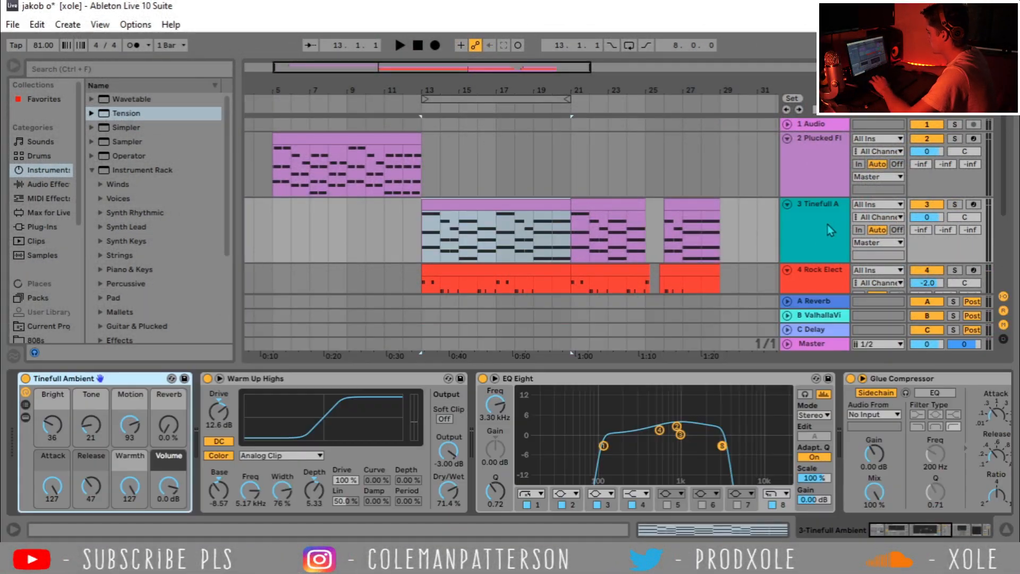
- Set the Tinefull Ambient clip's note grid to adaptive Narrow, and try a short eighth-note G#3 at its start before undoing it
{"action": "left_click_drag", "start_coordinate": [390, 139], "coordinate": [467, 221]}
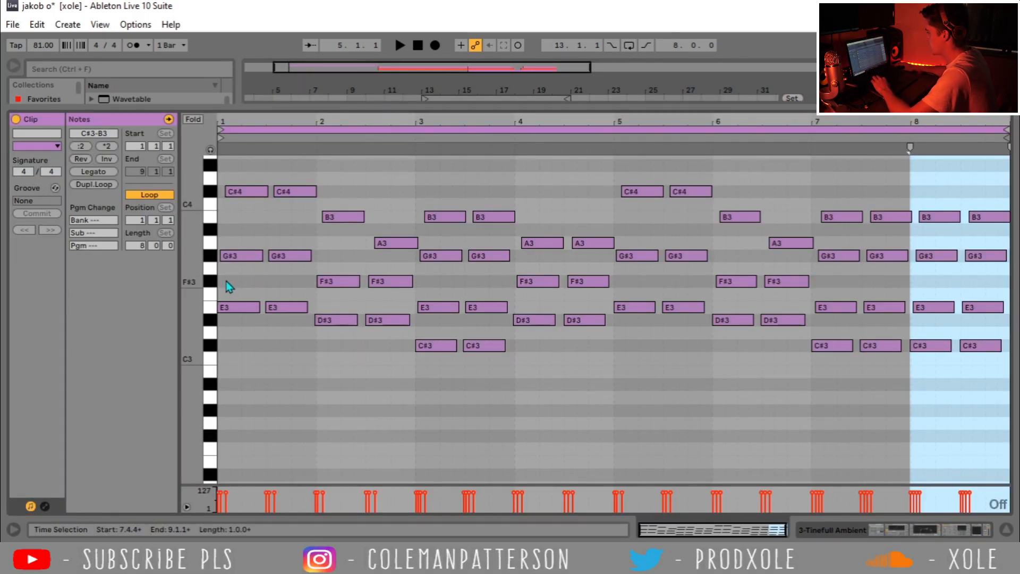
{"action": "left_click", "coordinate": [225, 254]}
{"action": "right_click", "coordinate": [228, 254]}
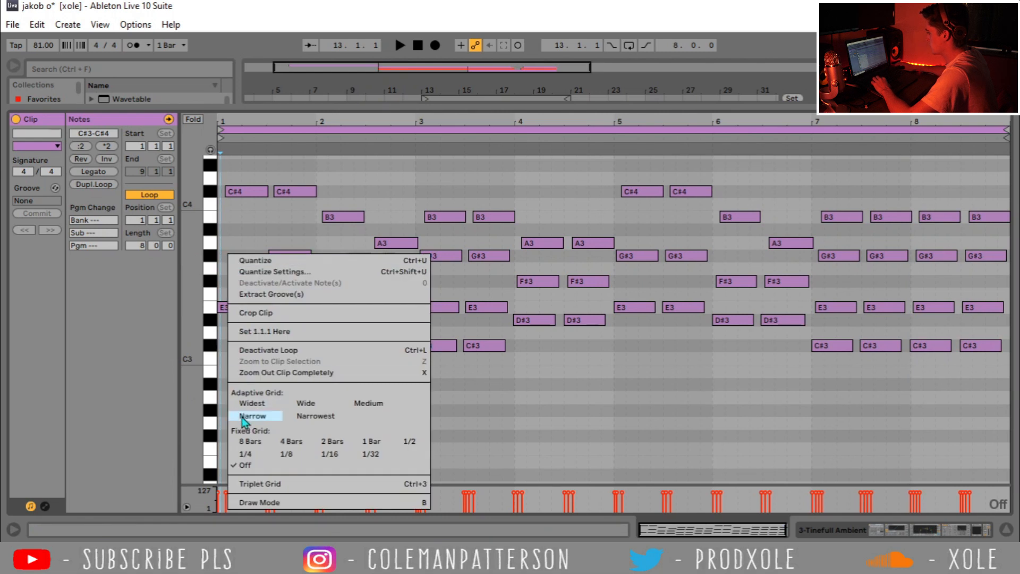
{"action": "left_click", "coordinate": [241, 416]}
{"action": "left_click", "coordinate": [222, 256]}
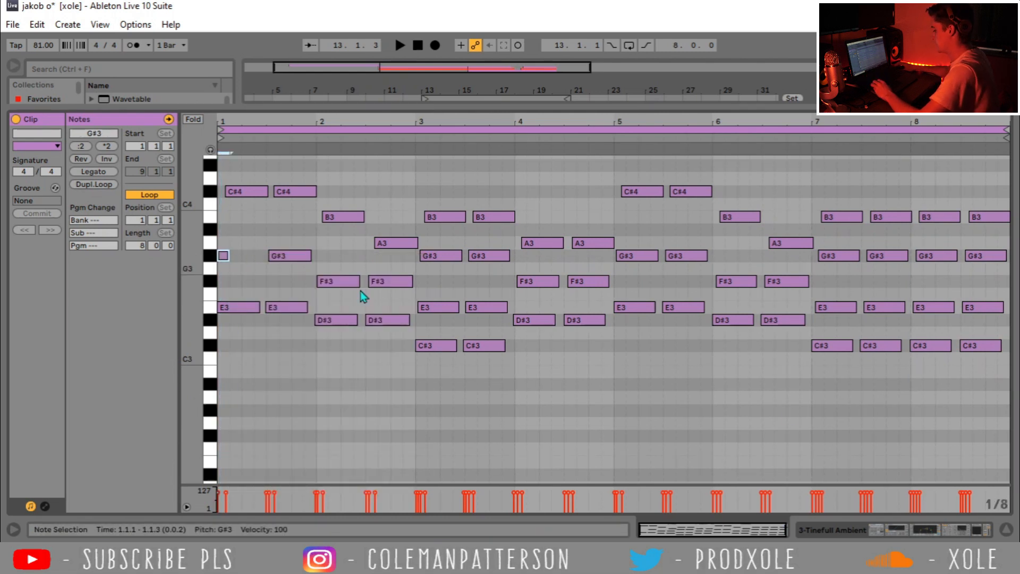
{"action": "key", "text": "ctrl+z"}
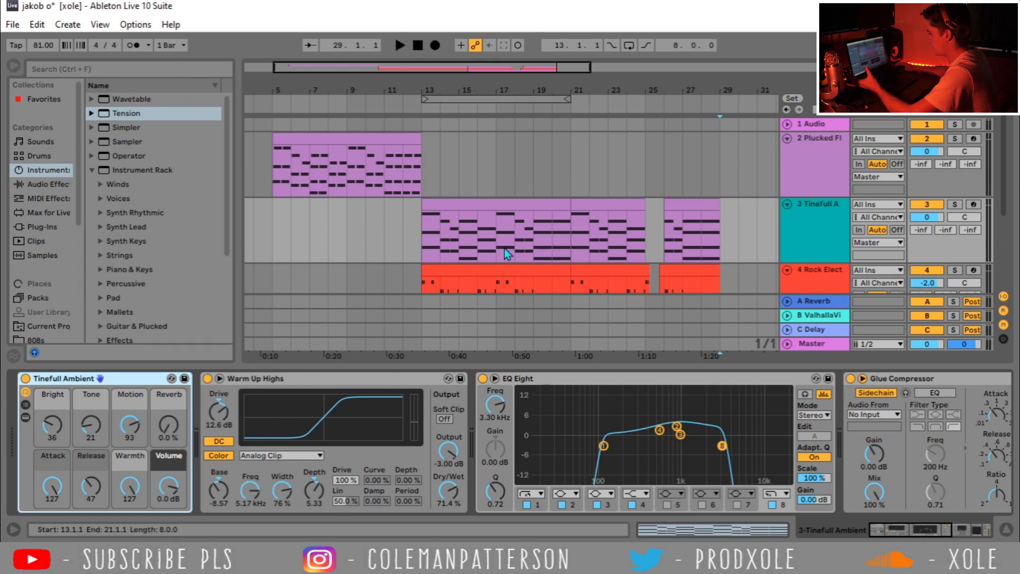
- Solo the Tinefull Ambient track, play it from bar 13 and inspect its effects chain through to the Limiter
{"action": "left_click", "coordinate": [534, 203]}
{"action": "key", "text": "space"}
{"action": "left_click", "coordinate": [954, 205]}
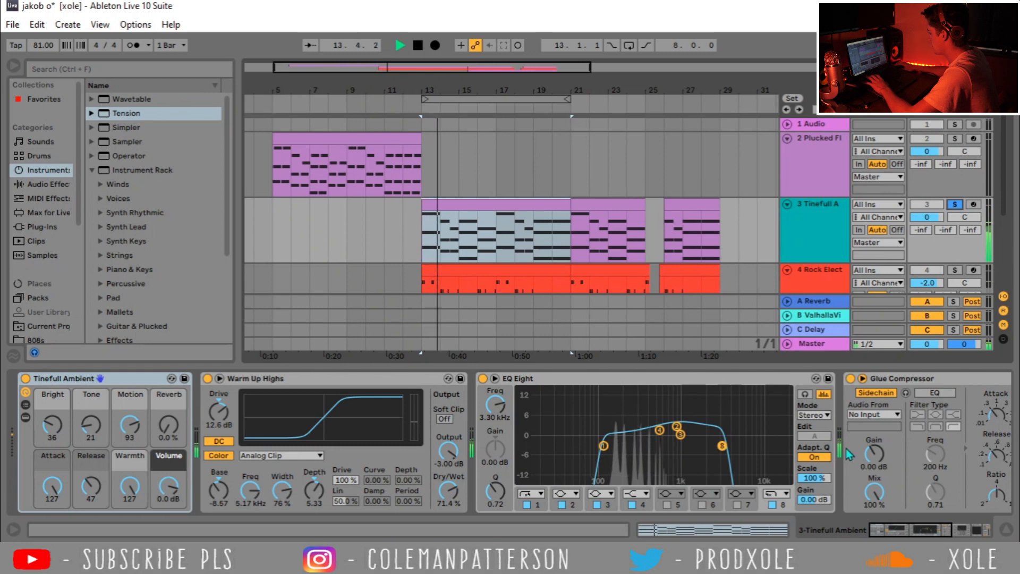
{"action": "left_click_drag", "start_coordinate": [889, 527], "coordinate": [939, 527]}
{"action": "key", "text": "space"}
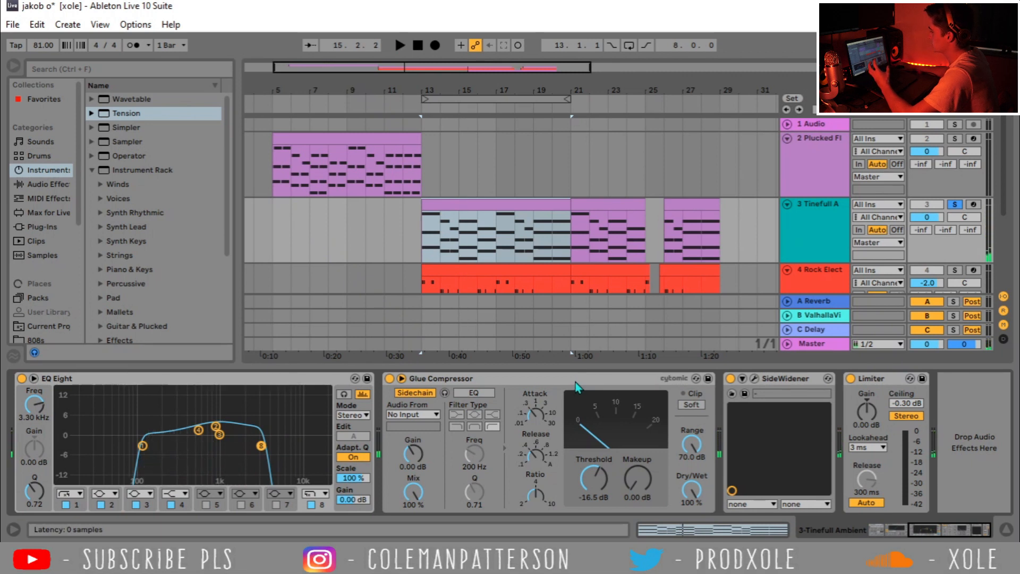
- Solo the Rock Electric Bass track, play its clip from bar 13 and inspect its effects chain through to the Limiter
{"action": "left_click", "coordinate": [508, 382]}
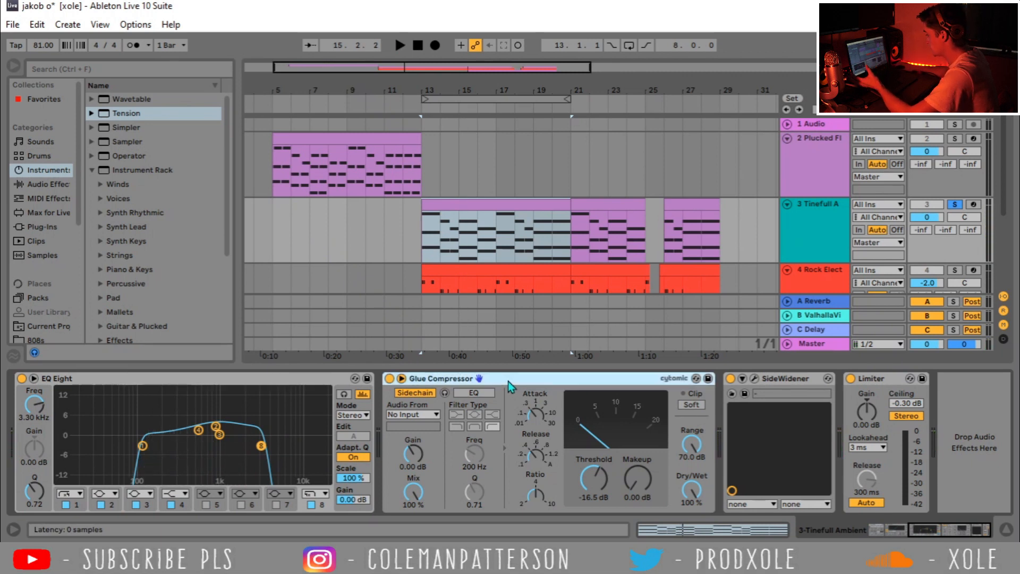
{"action": "scroll", "coordinate": [468, 266], "scroll_direction": "down", "scroll_amount": 5}
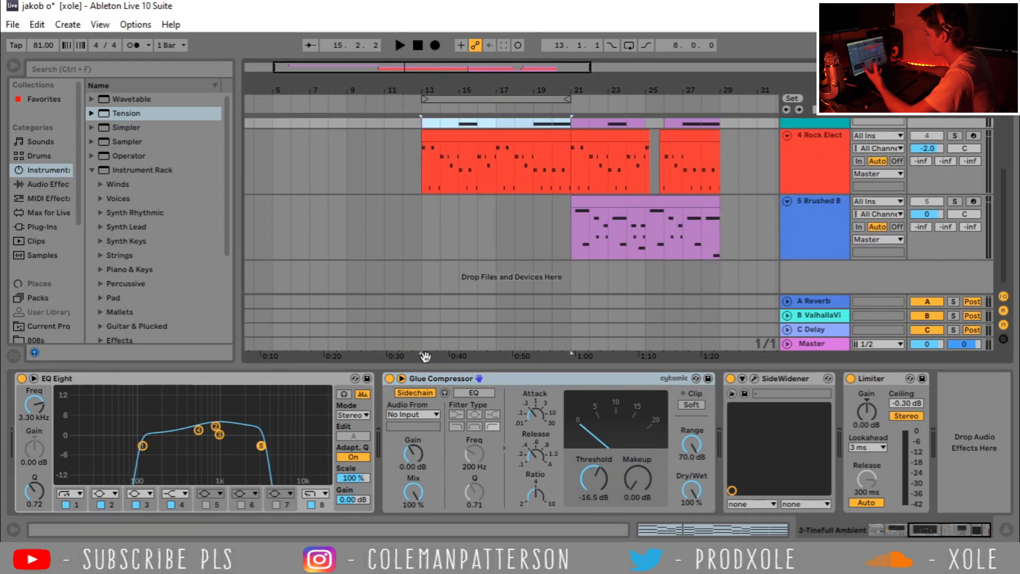
{"action": "scroll", "coordinate": [488, 277], "scroll_direction": "up", "scroll_amount": 3}
{"action": "scroll", "coordinate": [488, 276], "scroll_direction": "down", "scroll_amount": 1}
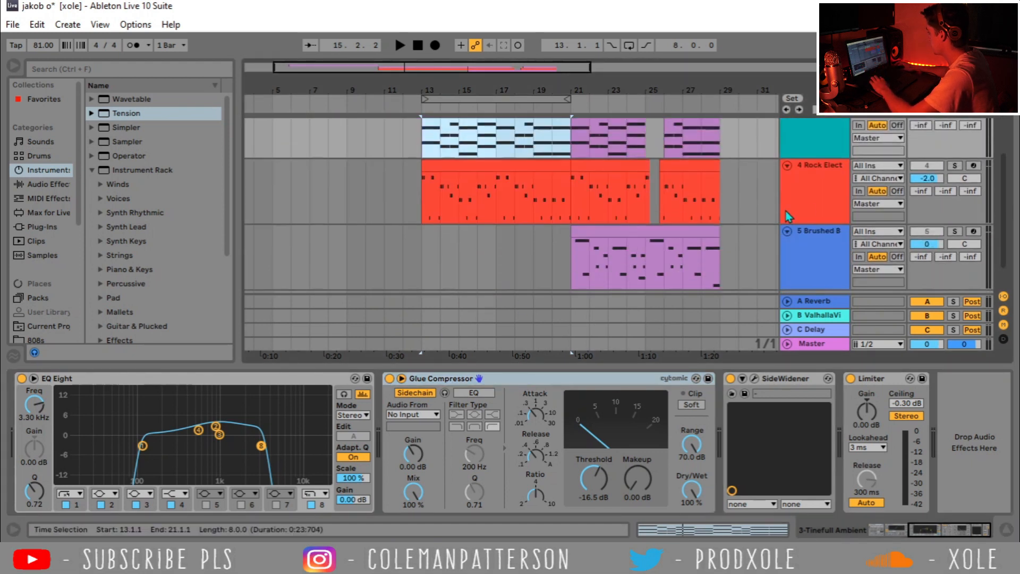
{"action": "left_click", "coordinate": [820, 194]}
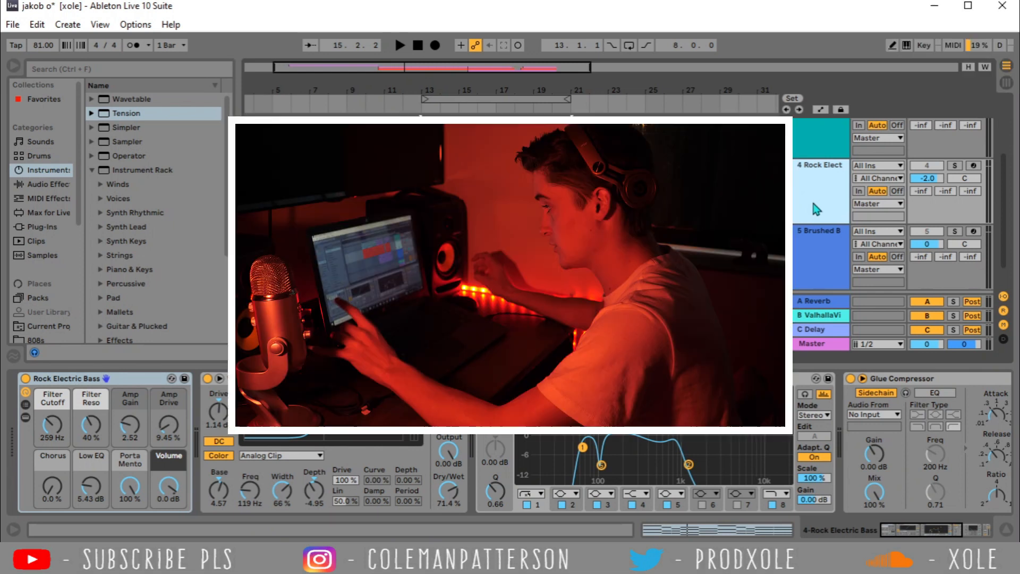
{"action": "left_click", "coordinate": [955, 166]}
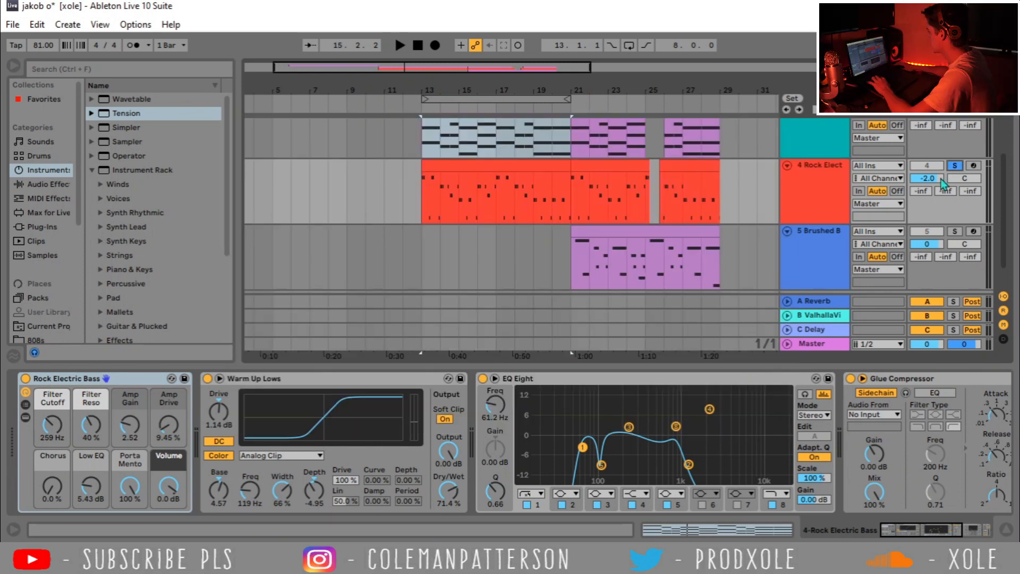
{"action": "left_click", "coordinate": [530, 164]}
{"action": "key", "text": "space"}
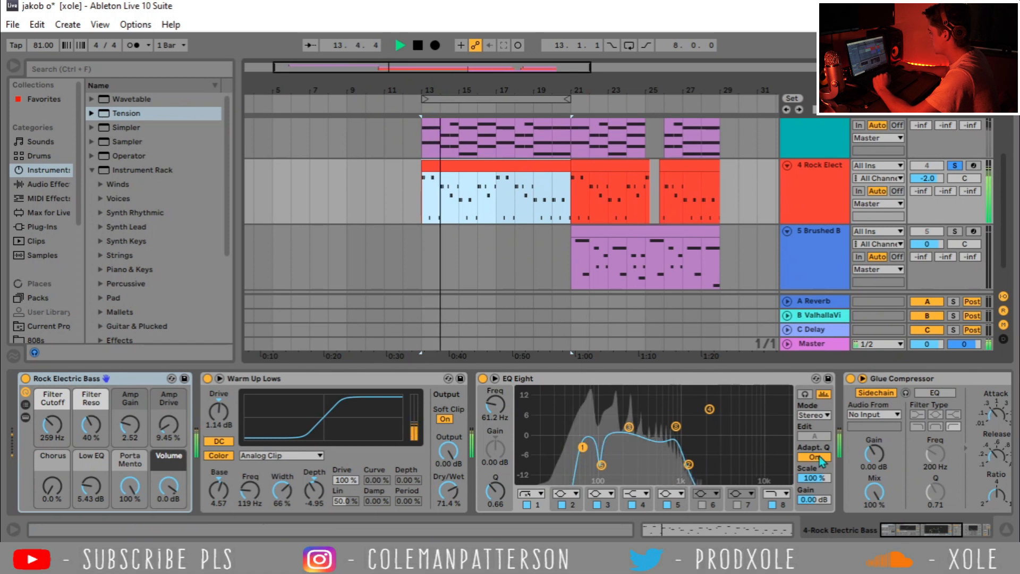
{"action": "left_click", "coordinate": [955, 534]}
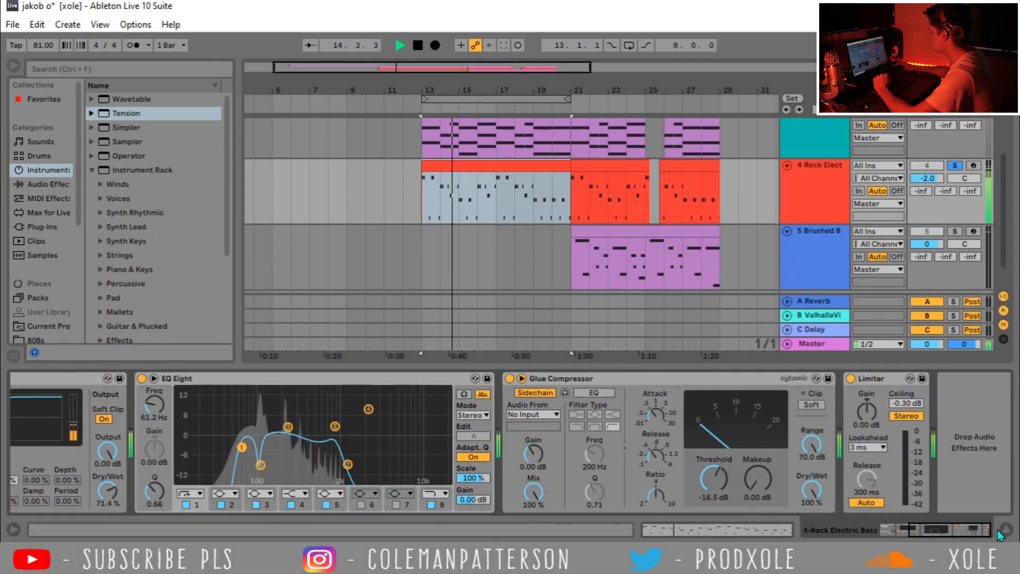
{"action": "left_click", "coordinate": [679, 379]}
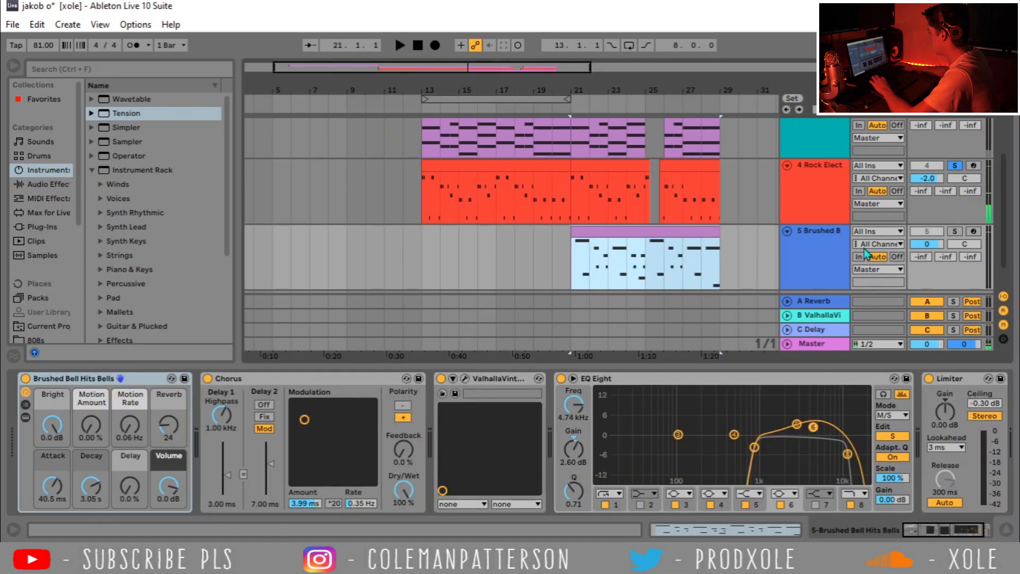
- Solo the Brushed Bell track, play its clip from bar 21 with its effects chain shown, and unsolo it
{"action": "left_click", "coordinate": [815, 264]}
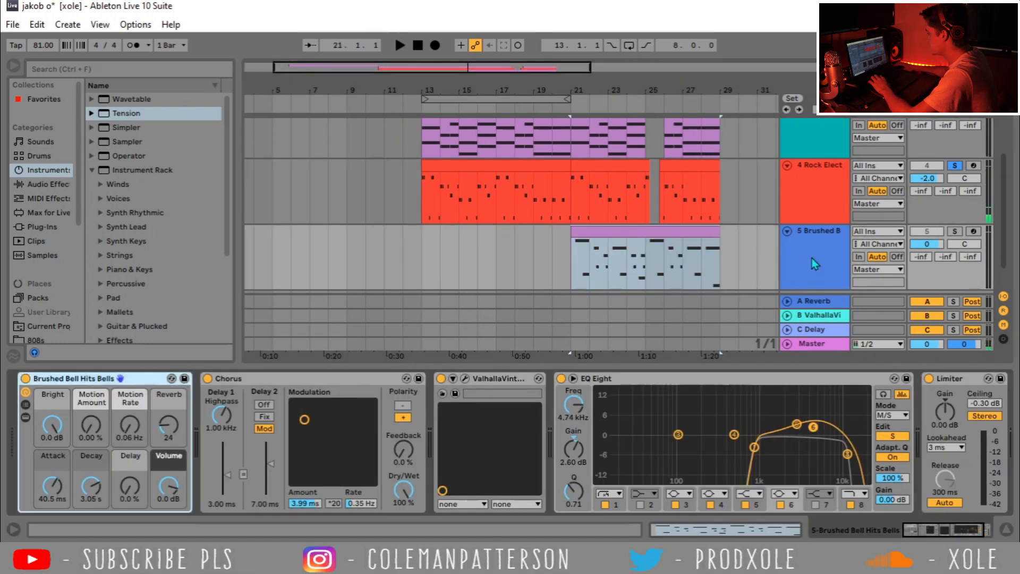
{"action": "left_click", "coordinate": [956, 232]}
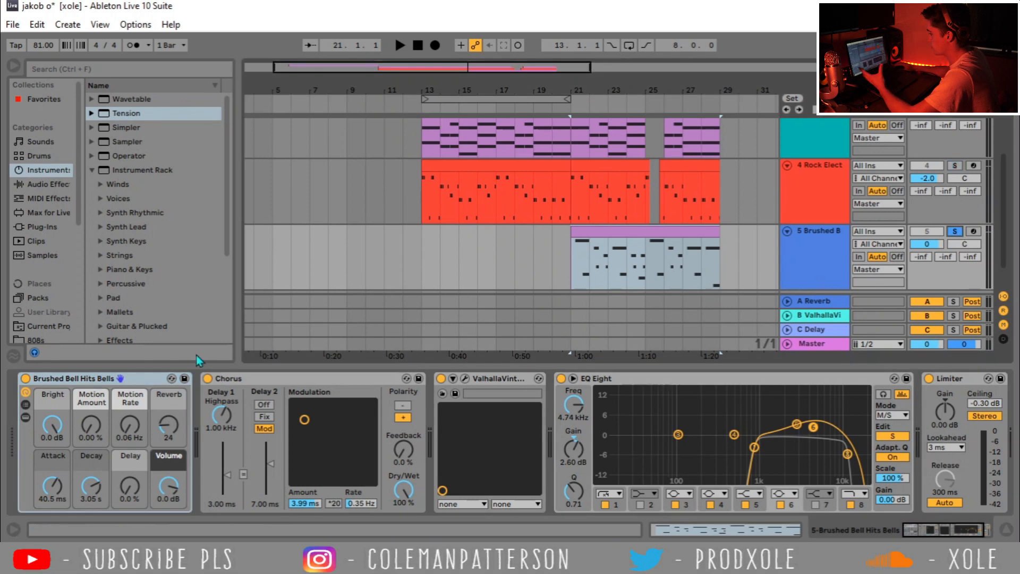
{"action": "key", "text": "space"}
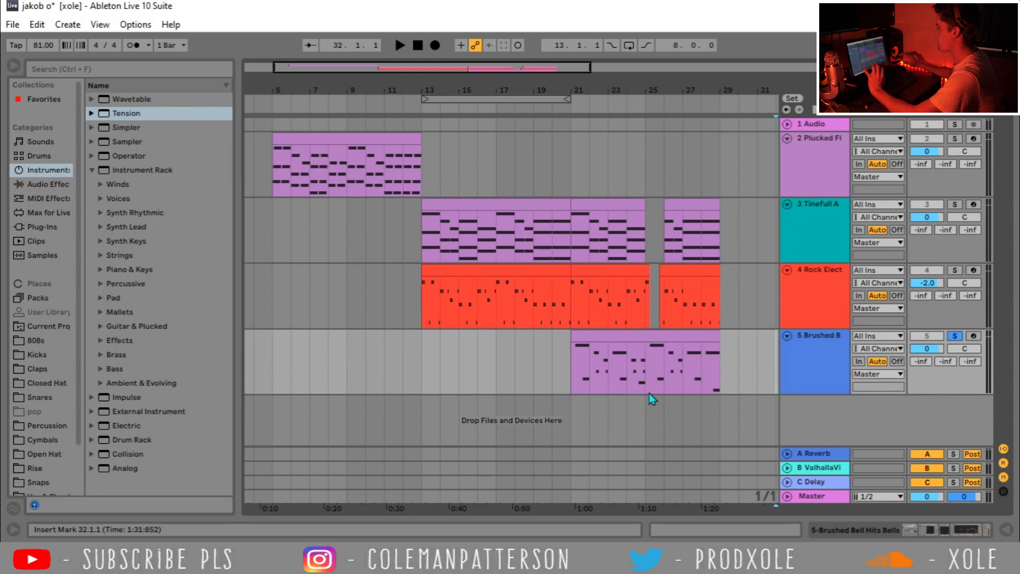
{"action": "left_click", "coordinate": [957, 337]}
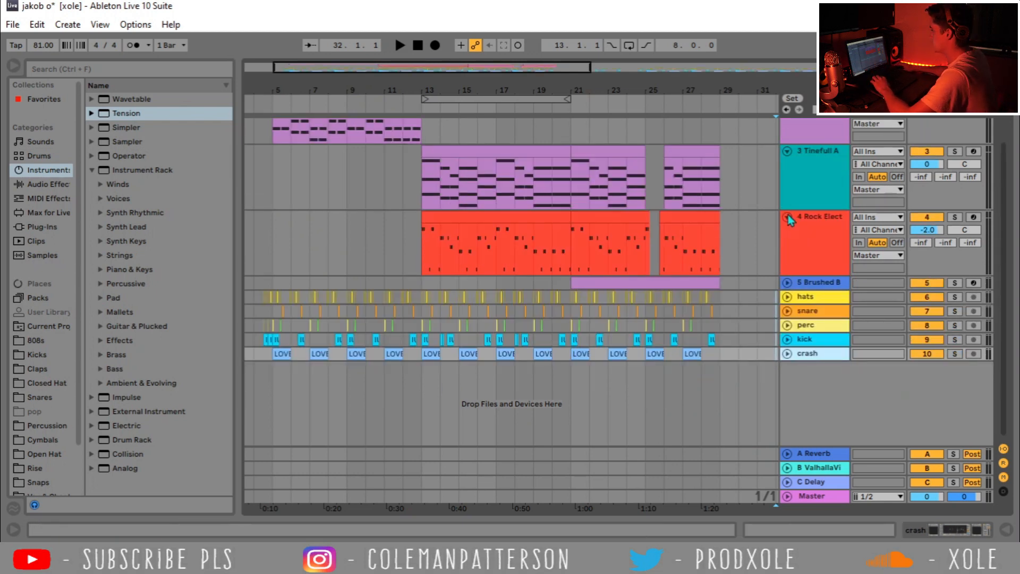
- Fold the Rock Electric Bass, Tinefull Ambient and Plucked Flutter tracks in the arrangement
{"action": "left_click", "coordinate": [788, 218]}
{"action": "left_click", "coordinate": [787, 205]}
{"action": "left_click", "coordinate": [787, 139]}
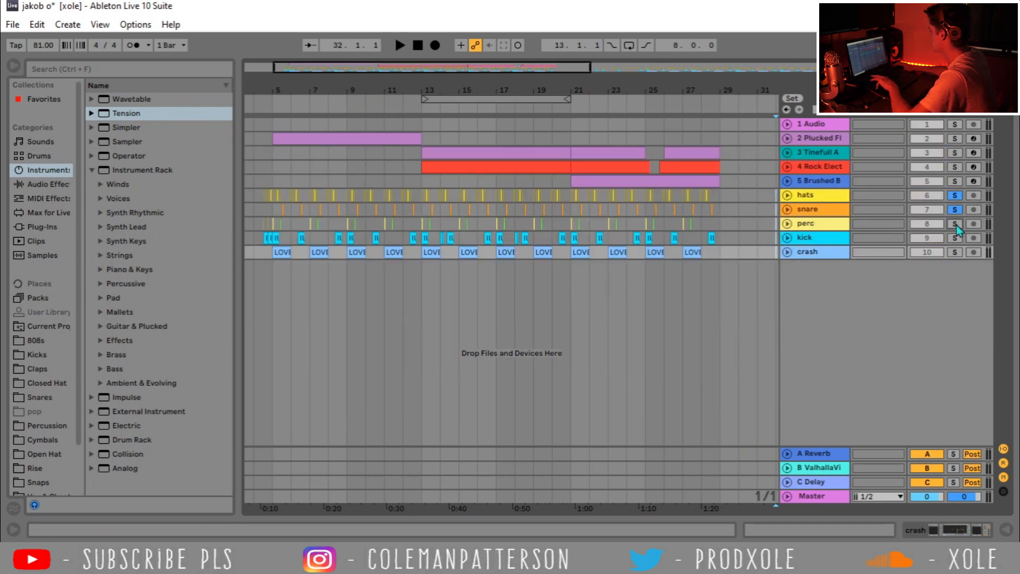
- Solo the hats, snare, perc, kick and crash tracks and play the drums together from 4.3.1
{"action": "left_click_drag", "start_coordinate": [277, 93], "coordinate": [363, 255]}
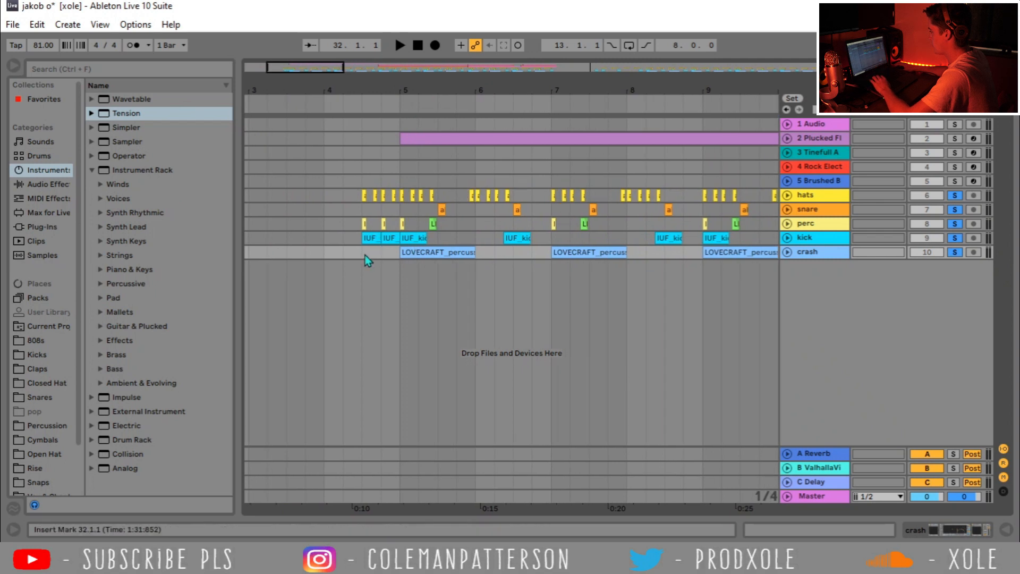
{"action": "key", "text": "space"}
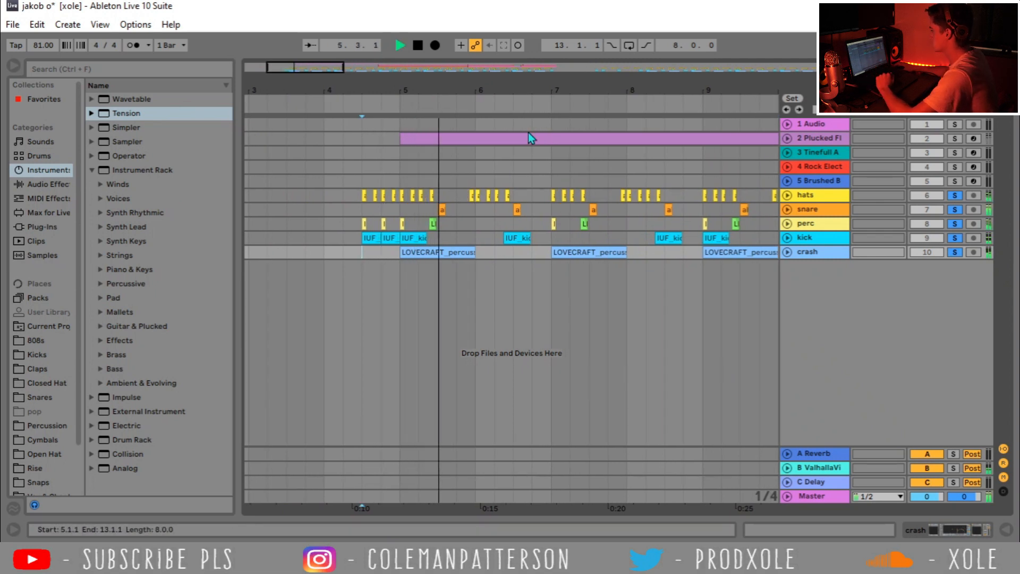
{"action": "left_click_drag", "start_coordinate": [493, 90], "coordinate": [394, 87]}
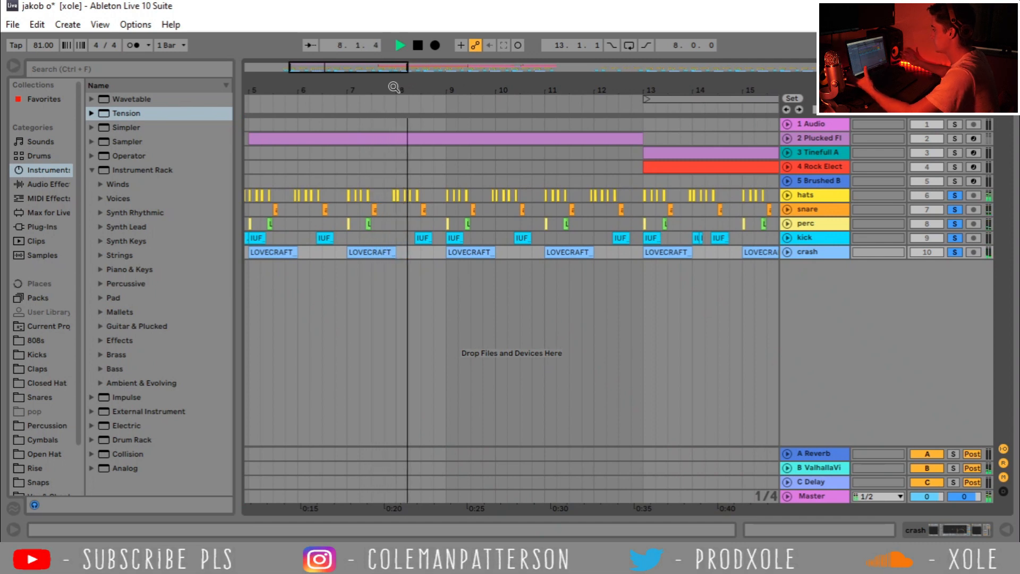
- Audition the hats from 4.3.1 and the soloed snare from bar 5, inspecting each track's effects chain
{"action": "double_click", "coordinate": [813, 197]}
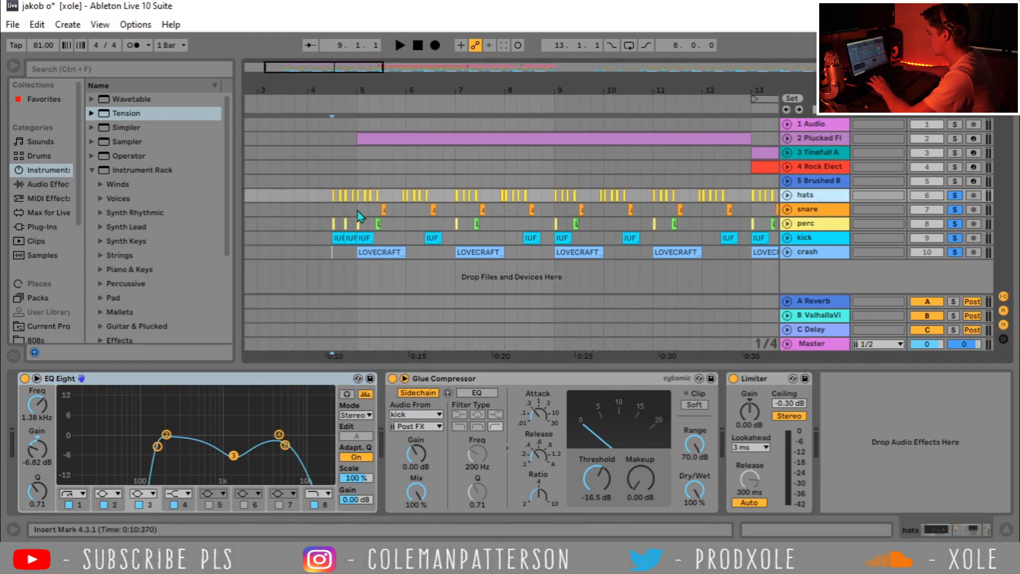
{"action": "key", "text": "space"}
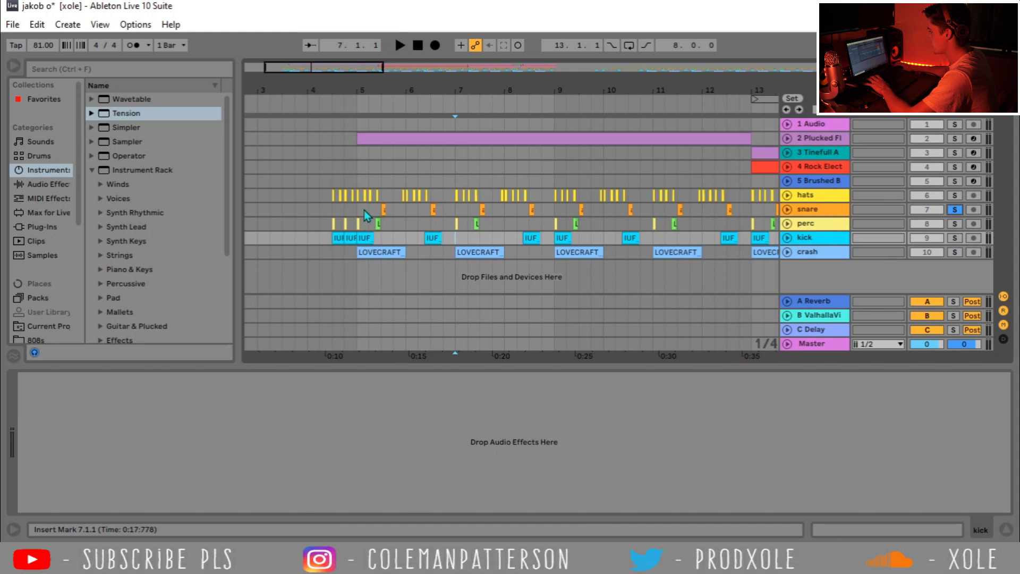
{"action": "left_click", "coordinate": [365, 209]}
{"action": "left_click", "coordinate": [358, 209]}
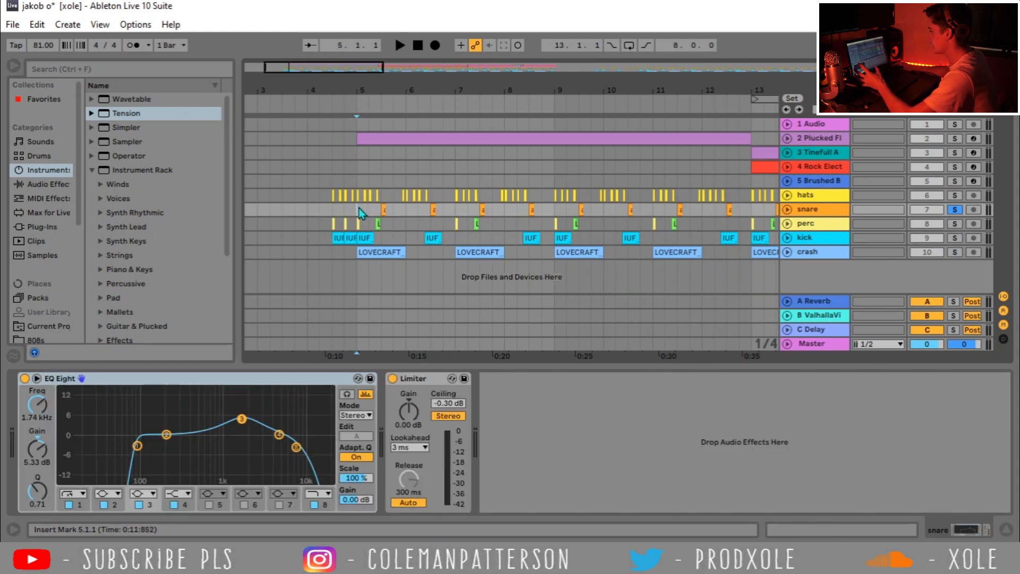
{"action": "left_click_drag", "start_coordinate": [385, 87], "coordinate": [385, 117]}
{"action": "key", "text": "space"}
{"action": "key", "text": "space"}
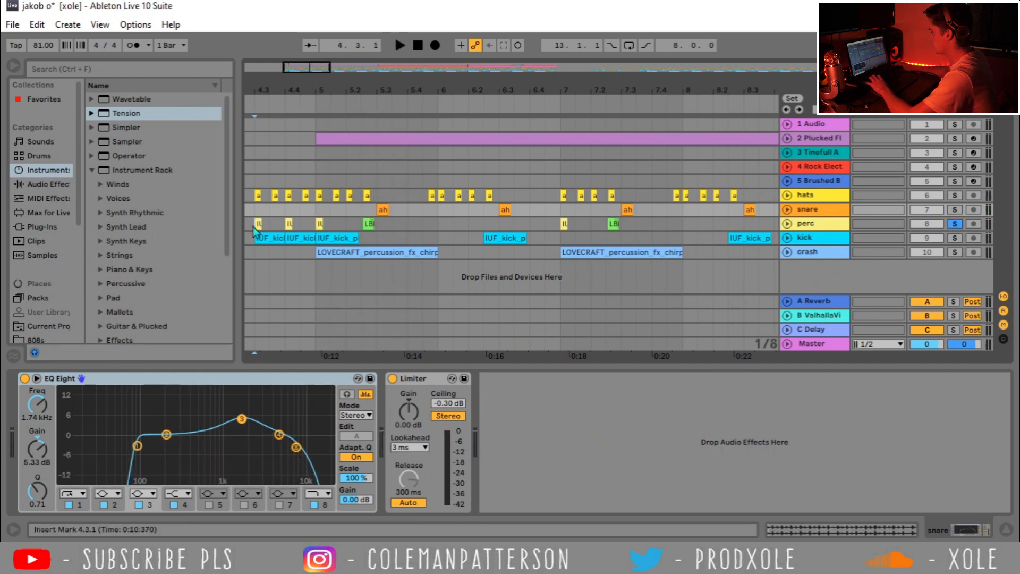
- Play the soloed perc track from 4.3.1, unfold it and inspect its EQ Eight, Utility and send levels
{"action": "left_click", "coordinate": [255, 226]}
{"action": "key", "text": "space"}
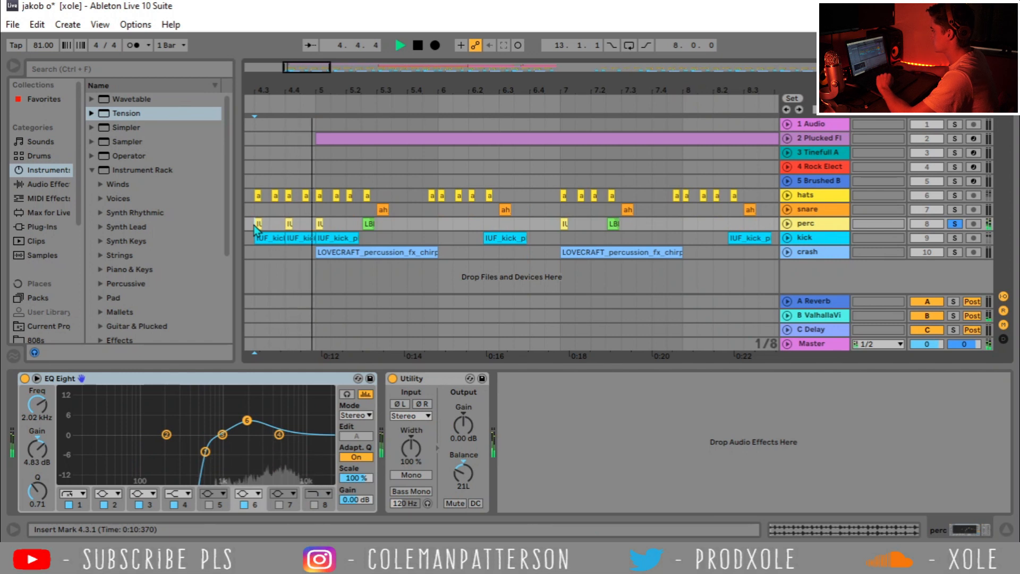
{"action": "key", "text": "space"}
{"action": "key", "text": "u"}
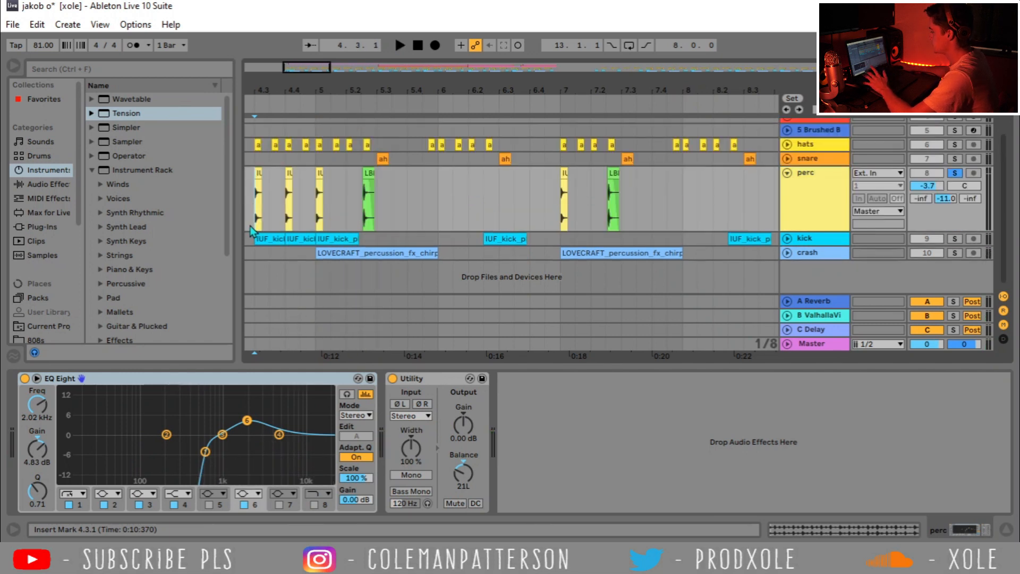
{"action": "key", "text": "space"}
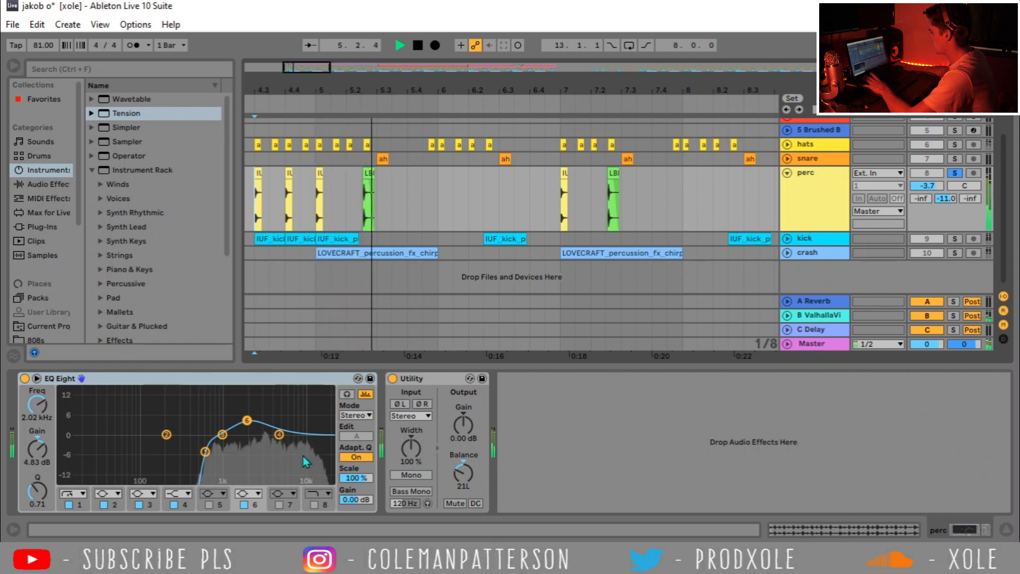
{"action": "key", "text": "space"}
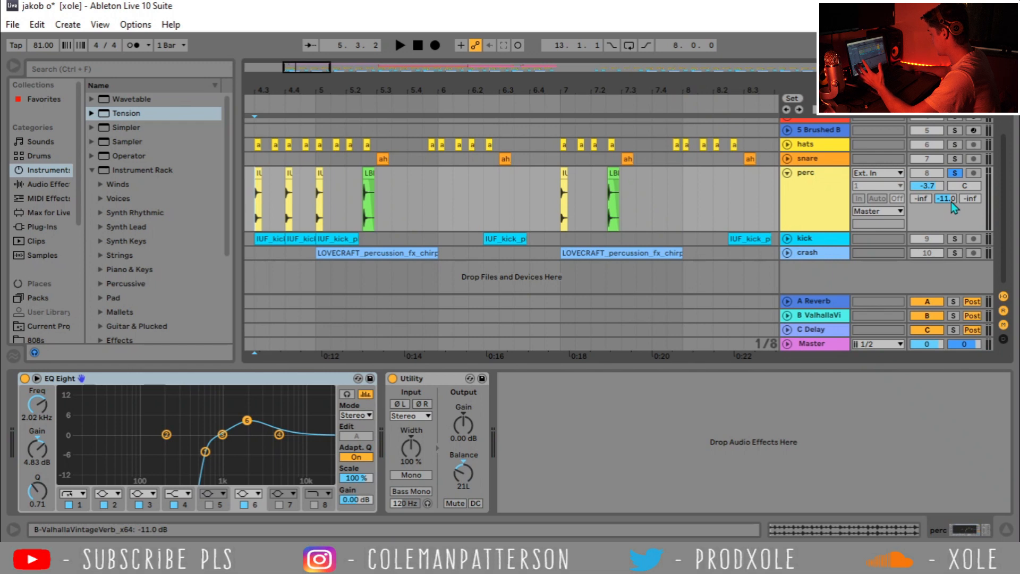
- Inspect the devices on the Reverb and ValhallaVintageVerb return tracks
{"action": "left_click", "coordinate": [819, 307]}
{"action": "right_click", "coordinate": [819, 308]}
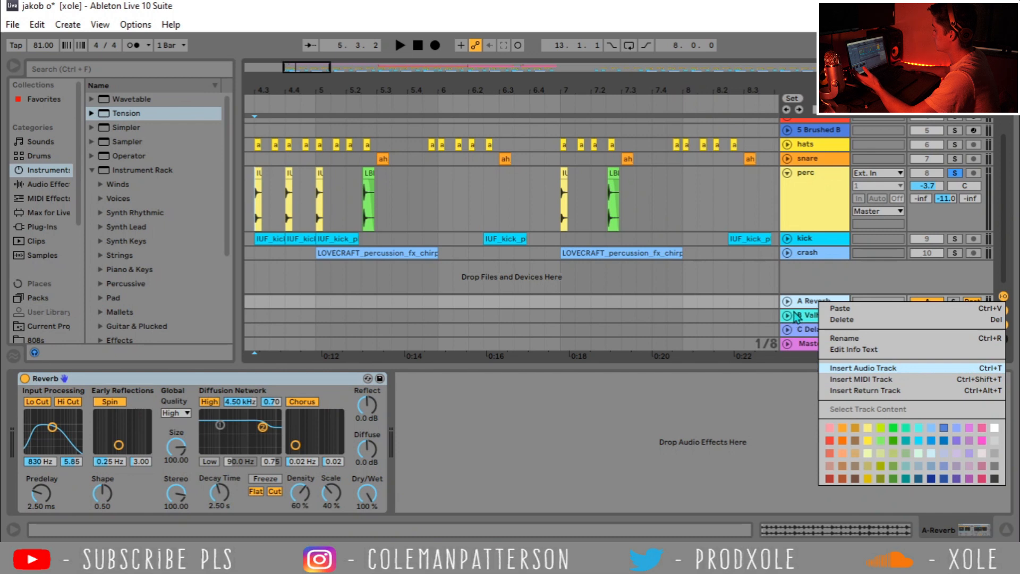
{"action": "left_click", "coordinate": [796, 317]}
{"action": "left_click", "coordinate": [819, 318]}
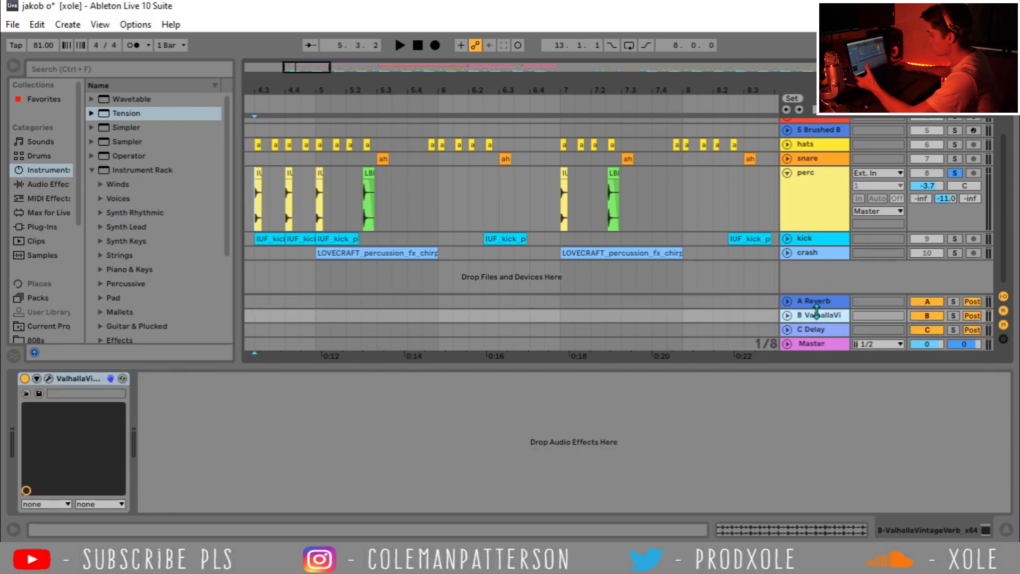
- Unfold and solo the kick track, and play its first clip from 4.3.1
{"action": "left_click", "coordinate": [787, 239]}
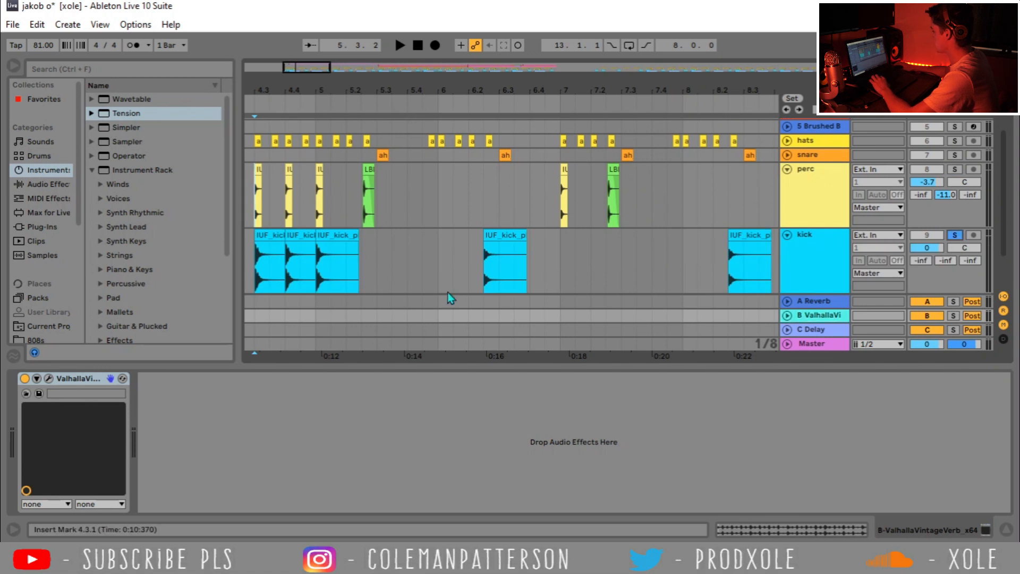
{"action": "left_click", "coordinate": [272, 234]}
{"action": "key", "text": "space"}
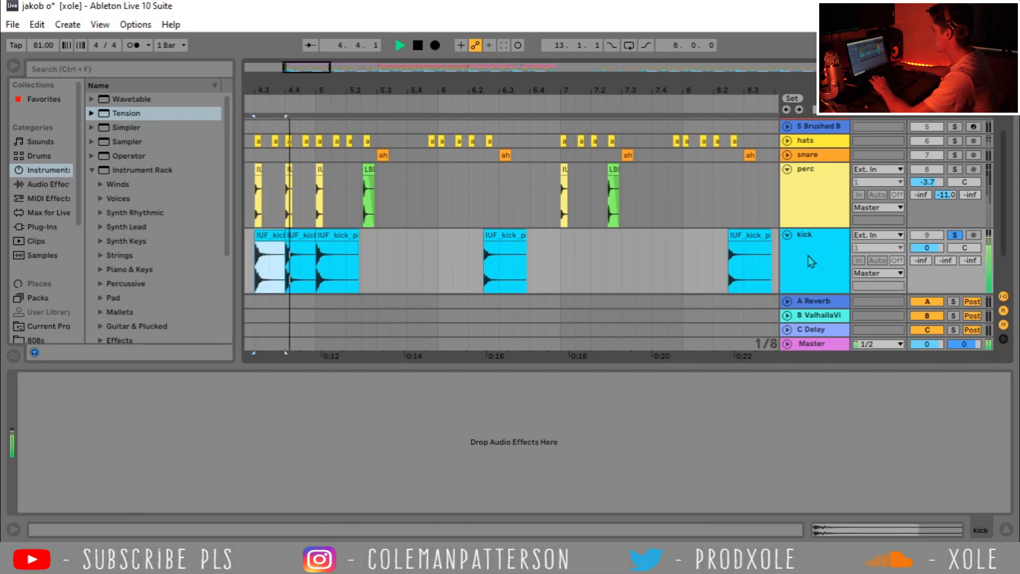
{"action": "key", "text": "space"}
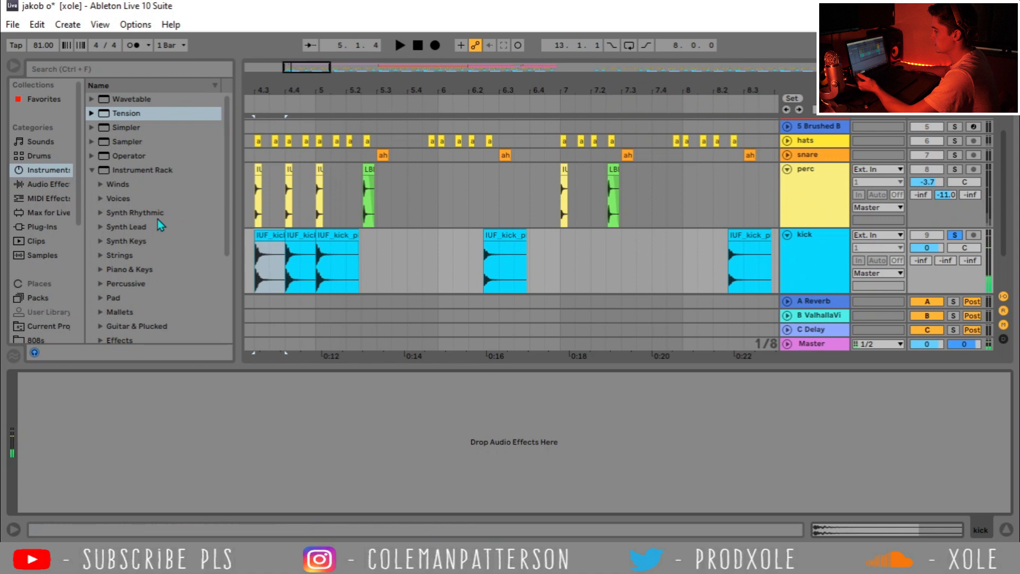
- Add an EQ Eight audio effect to the kick track and play the kick through it
{"action": "left_click", "coordinate": [64, 185]}
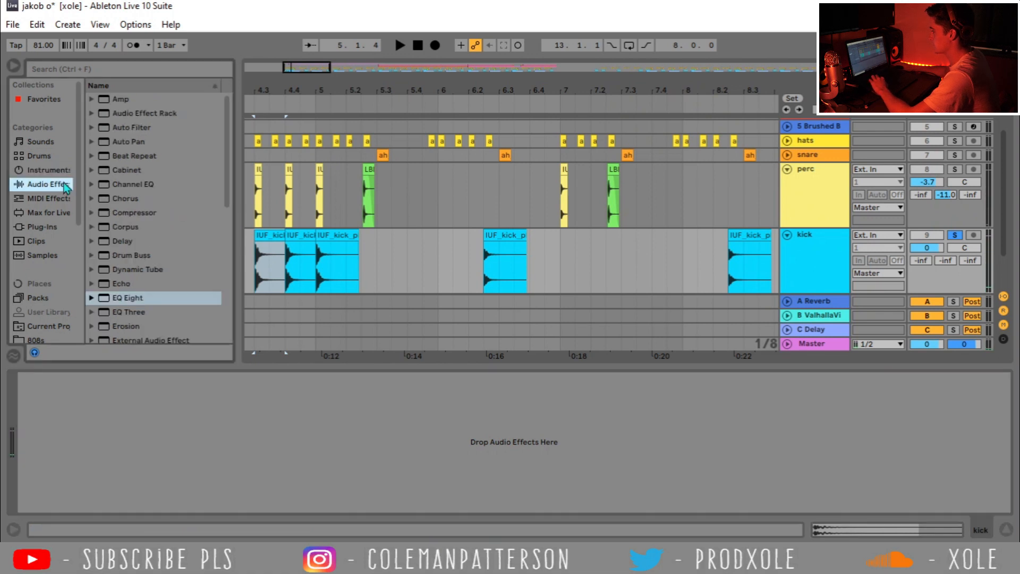
{"action": "double_click", "coordinate": [133, 299]}
{"action": "key", "text": "space"}
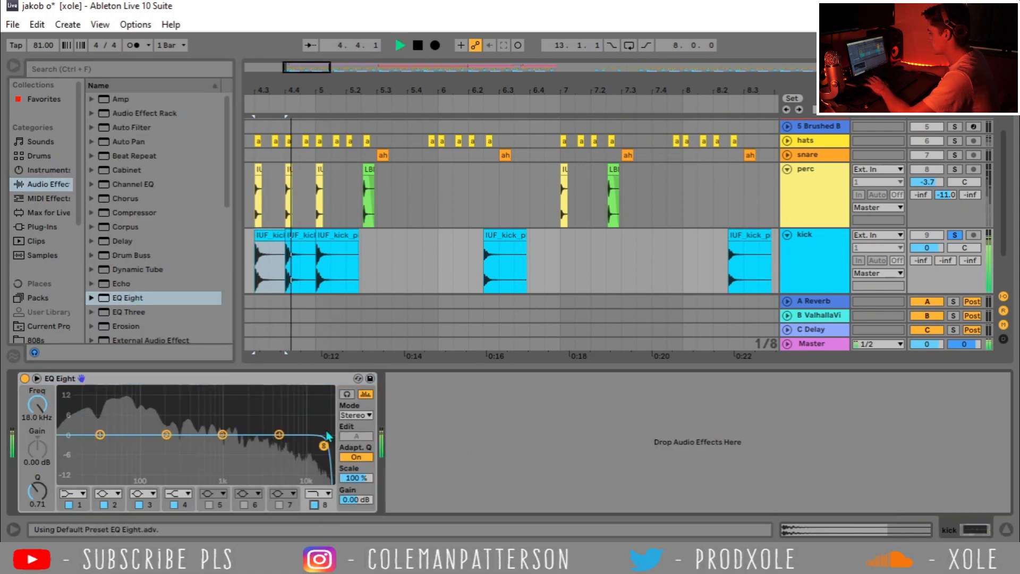
- Pull the kick EQ's band 4 down to -10 dB at 550 Hz and change it to a bell filter
{"action": "left_click_drag", "start_coordinate": [323, 445], "coordinate": [202, 465]}
{"action": "key", "text": "space"}
{"action": "key", "text": "space"}
{"action": "key", "text": "space"}
{"action": "left_click", "coordinate": [181, 493]}
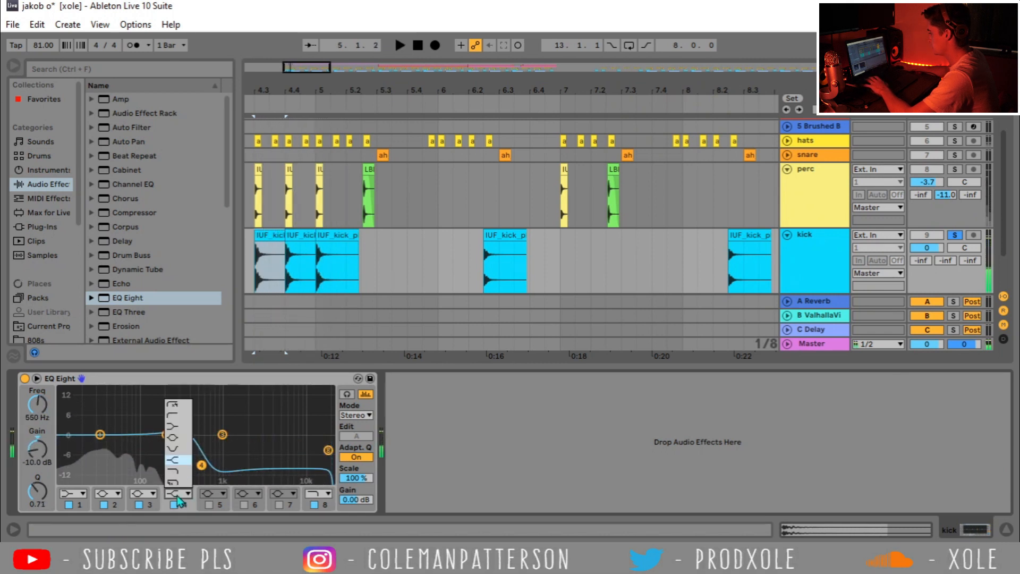
{"action": "left_click", "coordinate": [173, 438]}
- Move the kick EQ's band 4 cut to about 800 Hz and lower its Q while auditioning the kick
{"action": "key", "text": "space"}
{"action": "left_click_drag", "start_coordinate": [201, 465], "coordinate": [224, 467]}
{"action": "left_click_drag", "start_coordinate": [34, 490], "coordinate": [34, 513]}
{"action": "left_click_drag", "start_coordinate": [223, 467], "coordinate": [214, 467]}
{"action": "key", "text": "space"}
- Lower the kick EQ's band 8 high cut to 10.7 kHz and change band 1 to a steep low-cut filter
{"action": "left_click_drag", "start_coordinate": [329, 450], "coordinate": [305, 444]}
{"action": "key", "text": "space"}
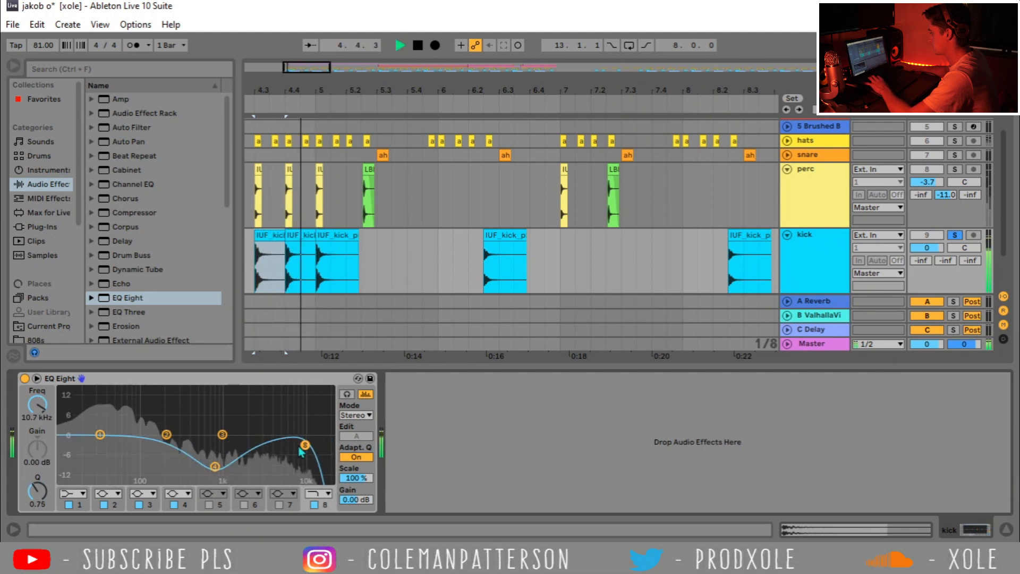
{"action": "left_click", "coordinate": [71, 494]}
{"action": "left_click", "coordinate": [68, 405]}
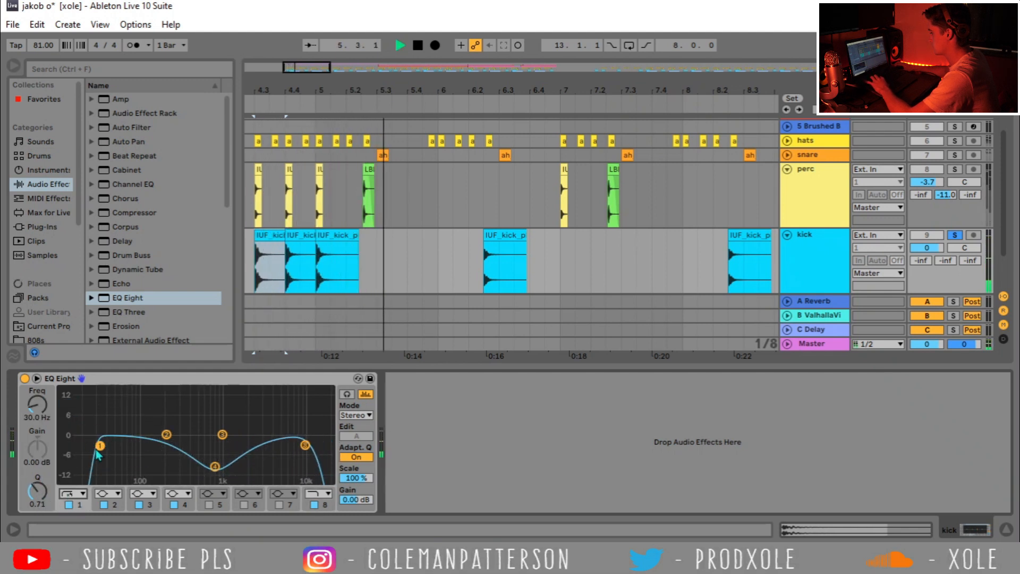
- Set the kick EQ's band 1 low cut to 40 Hz and boost band 2 by about 4 dB near 160 Hz
{"action": "key", "text": "space"}
{"action": "left_click_drag", "start_coordinate": [101, 449], "coordinate": [110, 450]}
{"action": "key", "text": "space"}
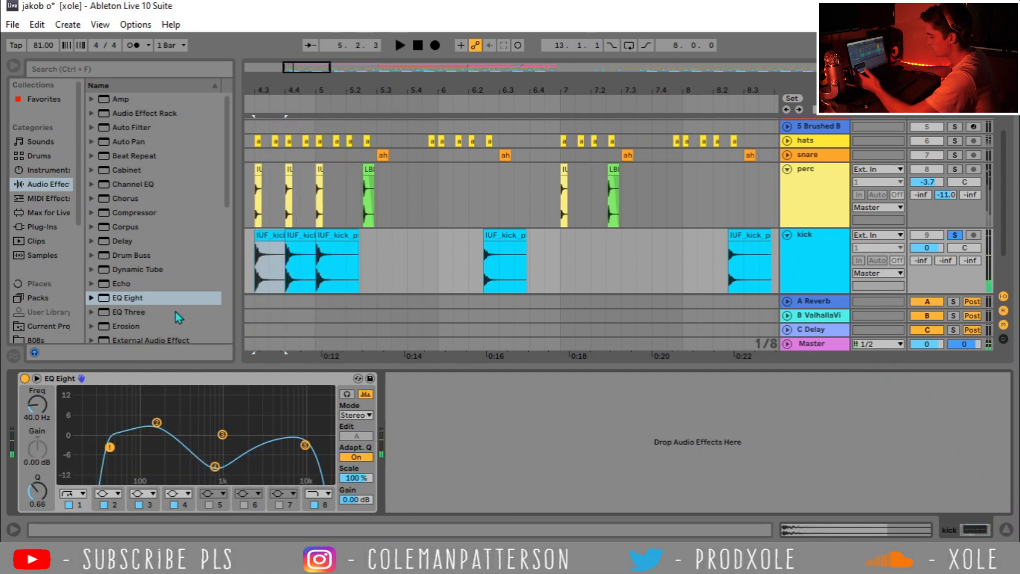
- Unsolo the kick track and play the full mix from 4.3.1, just before bar 5
{"action": "key", "text": "ctrl+alt+l"}
{"action": "left_click", "coordinate": [953, 293]}
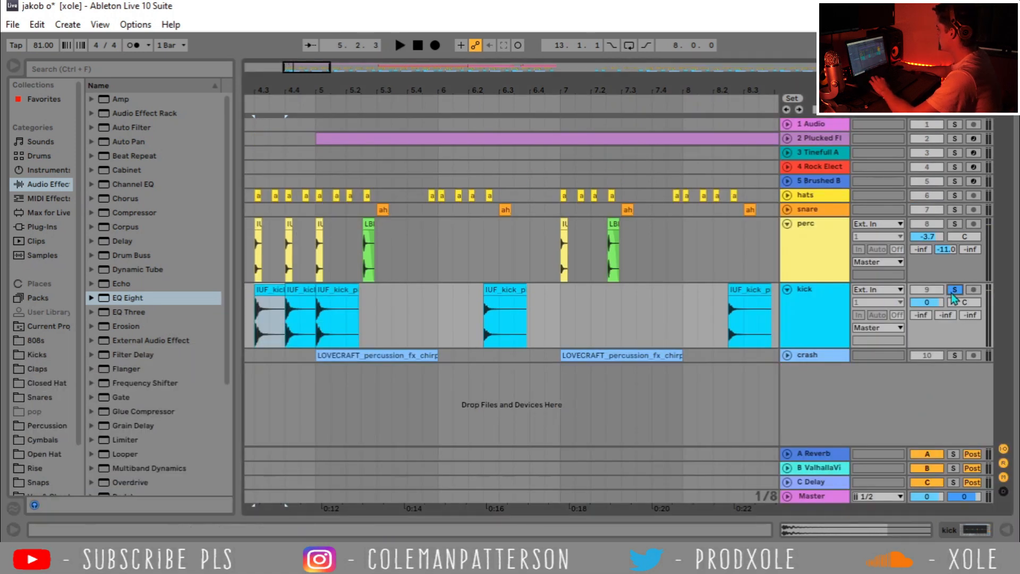
{"action": "left_click", "coordinate": [260, 341]}
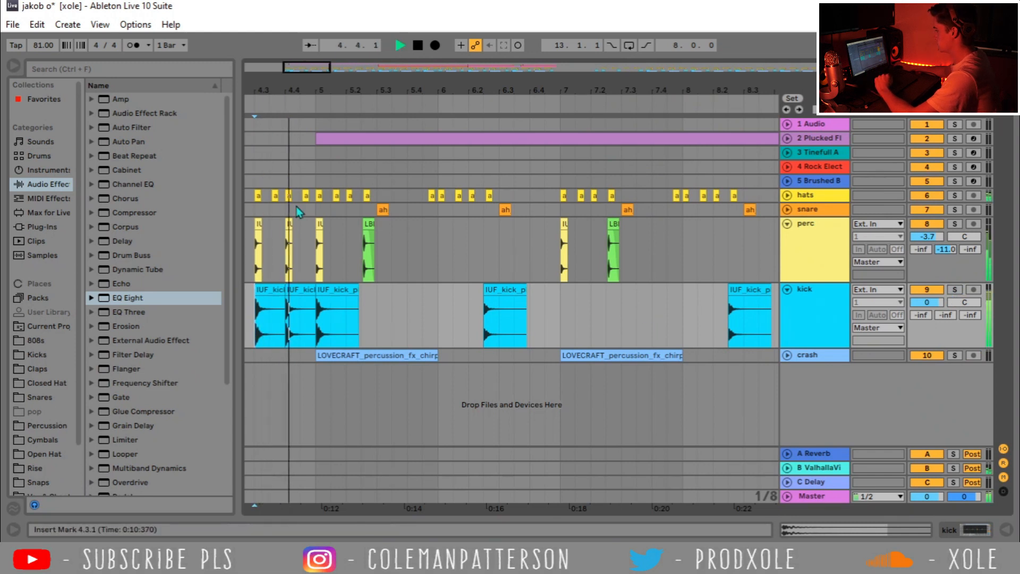
- Place the insert marker at bar 12 on the perc track, ahead of the loop section
{"action": "left_click_drag", "start_coordinate": [394, 91], "coordinate": [318, 35]}
{"action": "left_click_drag", "start_coordinate": [438, 87], "coordinate": [439, 87]}
{"action": "left_click", "coordinate": [426, 224]}
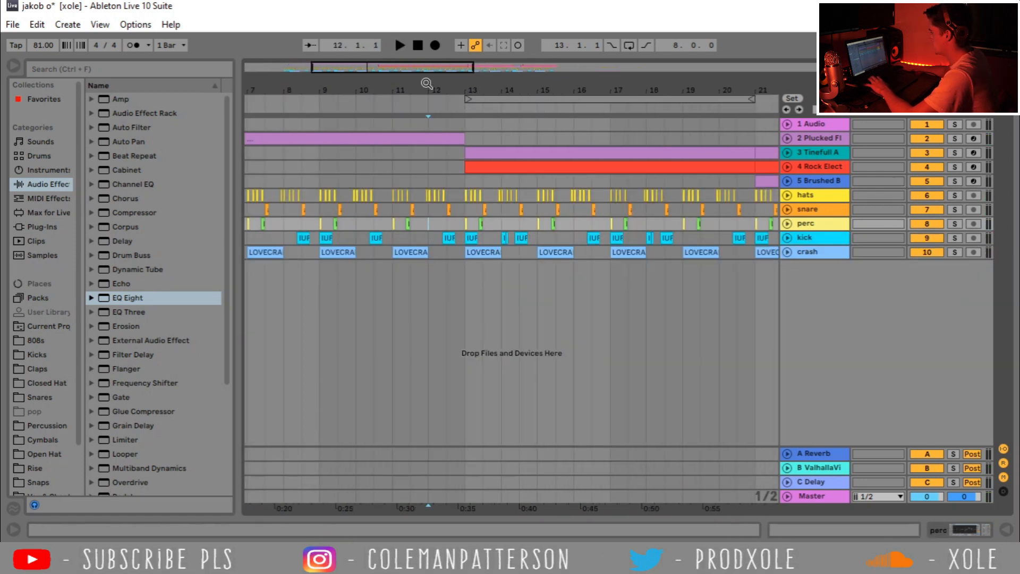
{"action": "left_click_drag", "start_coordinate": [427, 82], "coordinate": [427, 83]}
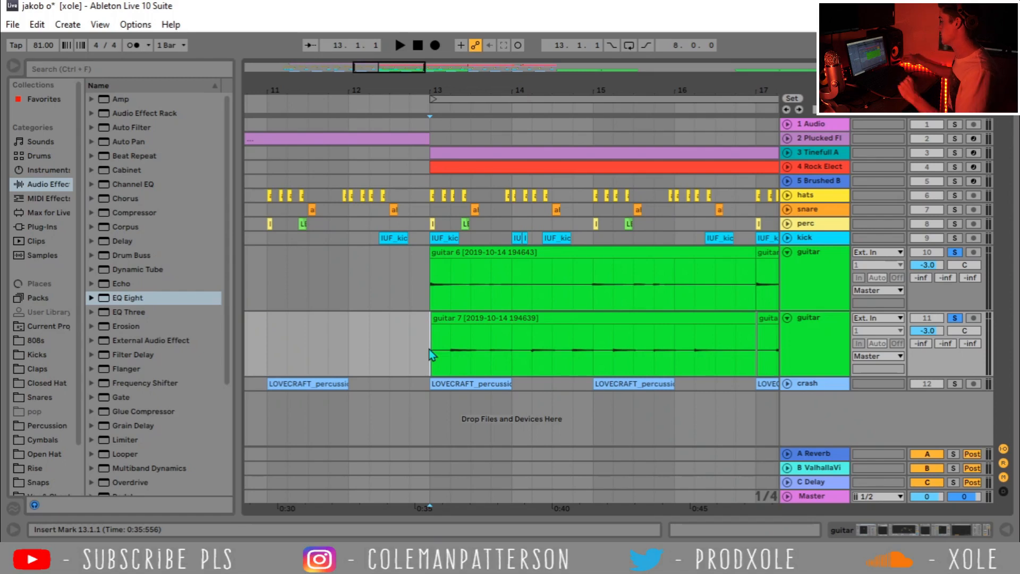
- Audition the two soloed guitar tracks from bar 13 and open the upper guitar's effects chain
{"action": "left_click_drag", "start_coordinate": [445, 106], "coordinate": [363, 91]}
{"action": "key", "text": "space"}
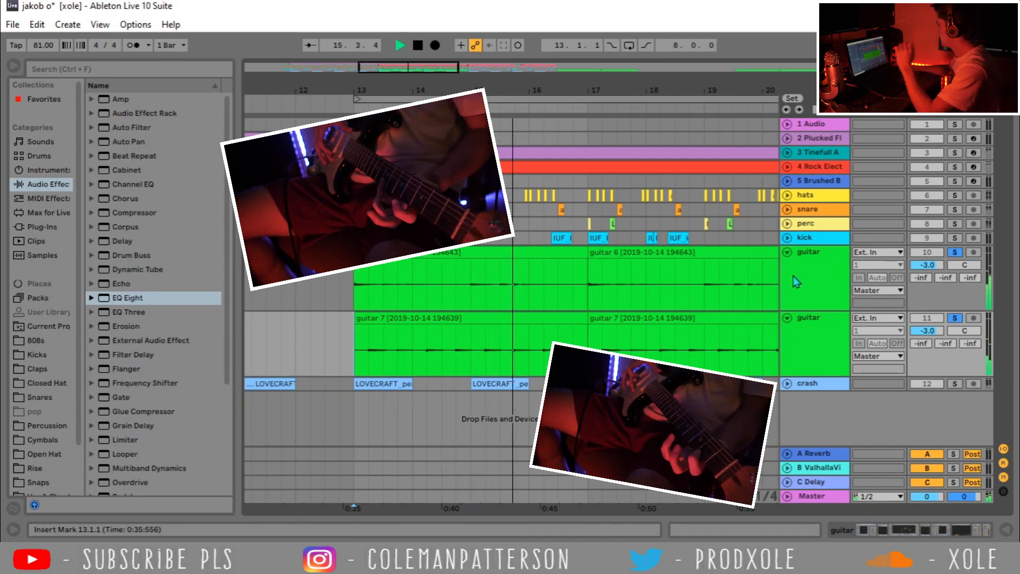
{"action": "double_click", "coordinate": [814, 272]}
{"action": "key", "text": "space"}
- Inspect the Utility balance at the end of the effects chain on each guitar track
{"action": "left_click_drag", "start_coordinate": [887, 528], "coordinate": [985, 520]}
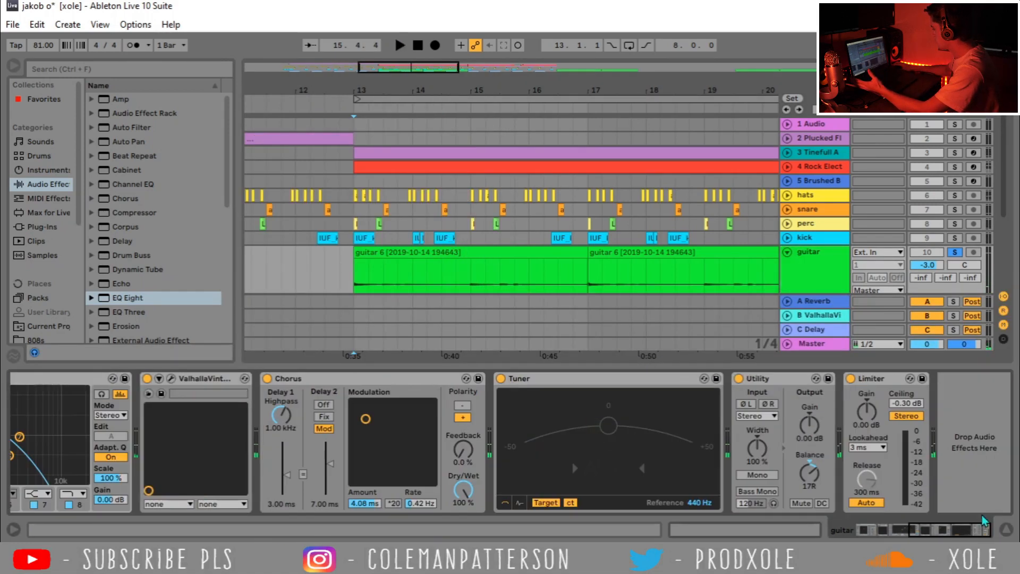
{"action": "scroll", "coordinate": [784, 294], "scroll_direction": "down", "scroll_amount": 3}
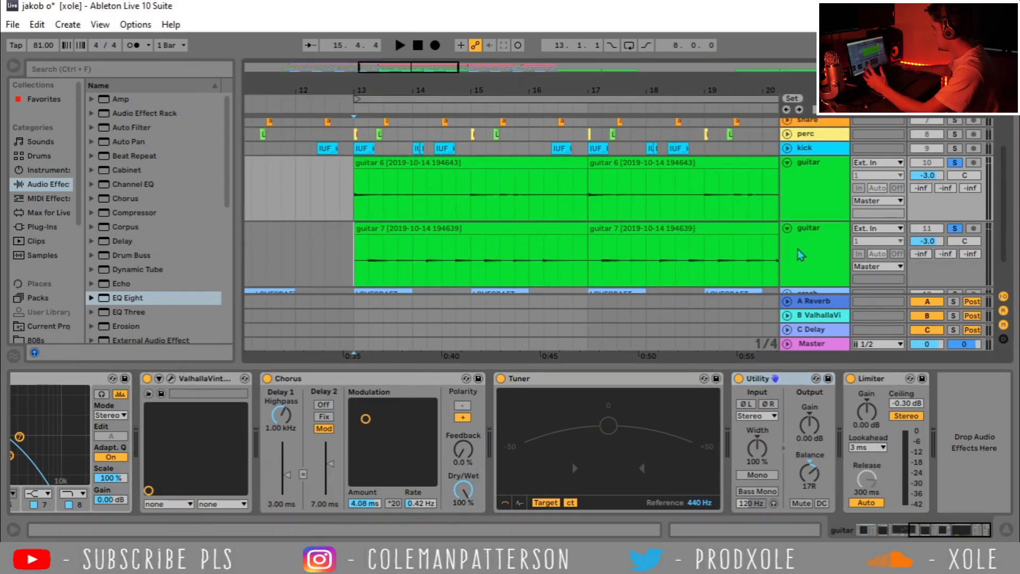
{"action": "left_click", "coordinate": [813, 255]}
{"action": "left_click_drag", "start_coordinate": [908, 530], "coordinate": [961, 529]}
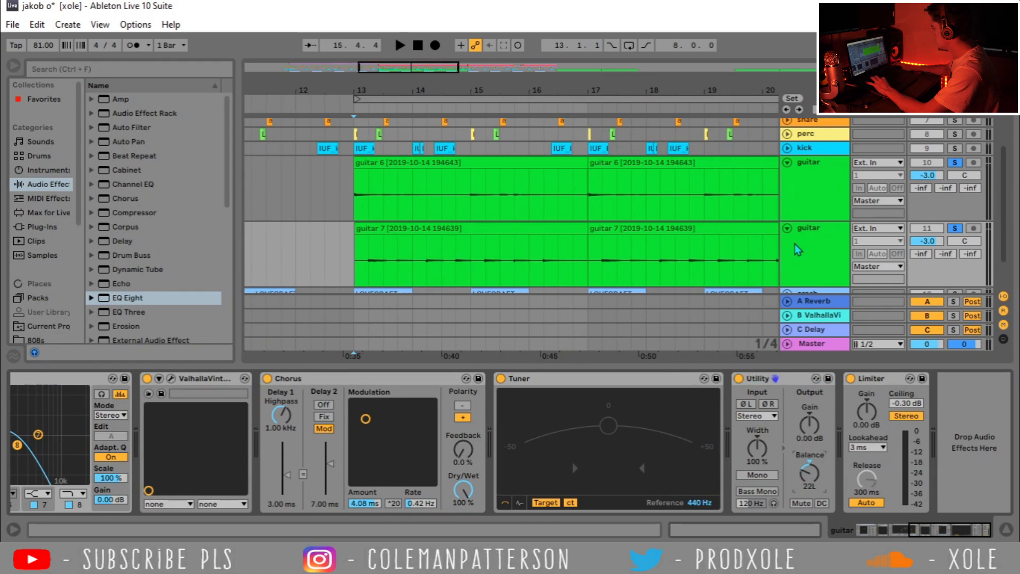
- Set the upper guitar's Utility balance to 28R and play both guitars from bar 13
{"action": "left_click", "coordinate": [819, 218]}
{"action": "left_click", "coordinate": [808, 477]}
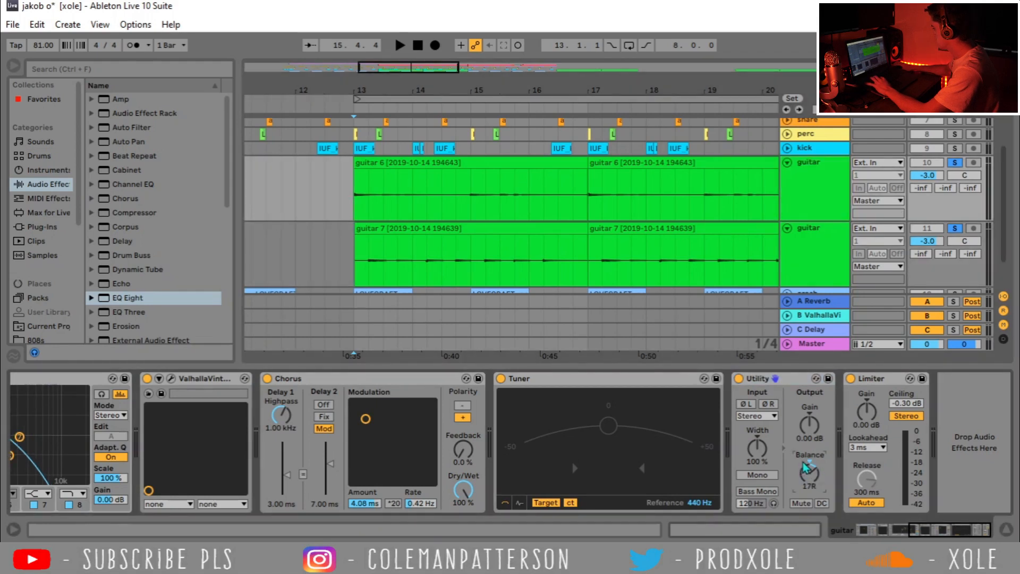
{"action": "key", "text": "space"}
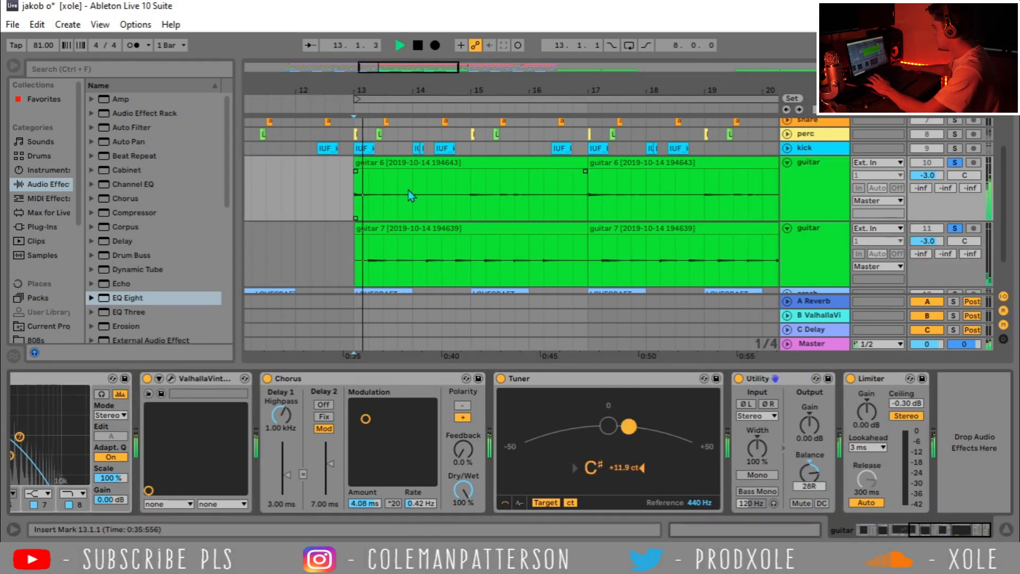
{"action": "left_click", "coordinate": [1006, 530]}
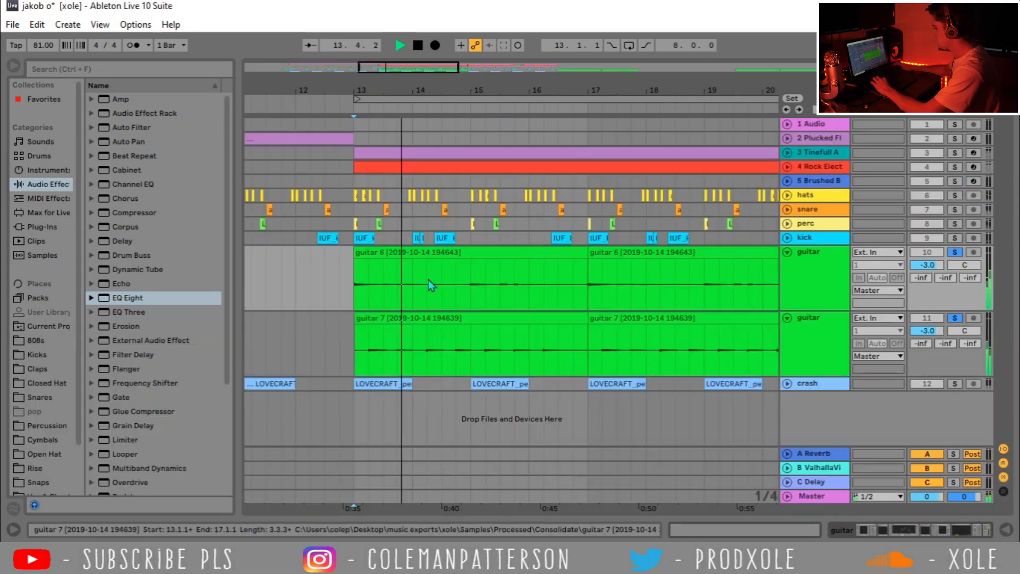
- Move the crash track above the two guitar tracks and set the insert marker at bar 13
{"action": "left_click", "coordinate": [340, 266]}
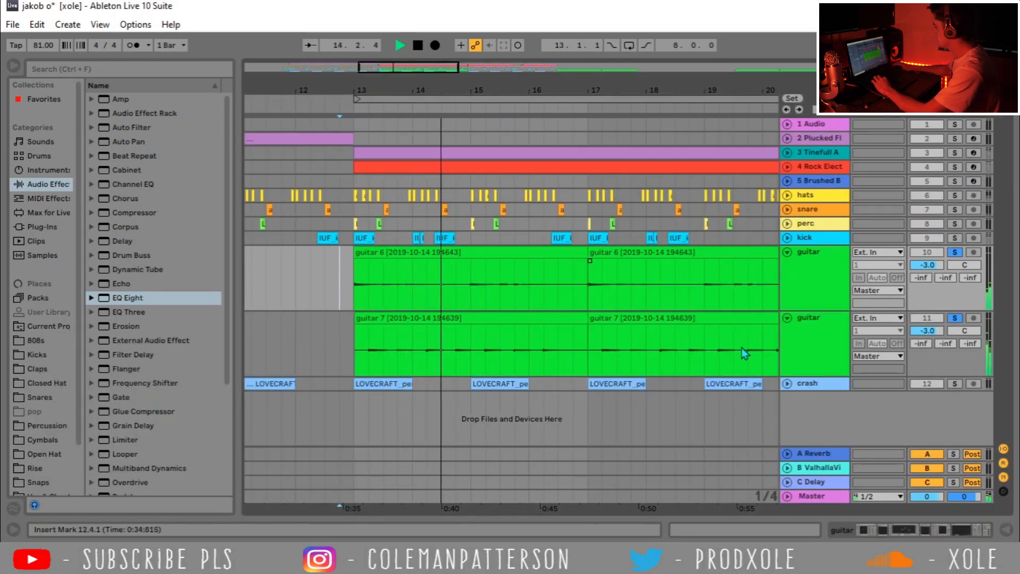
{"action": "left_click_drag", "start_coordinate": [826, 382], "coordinate": [805, 253]}
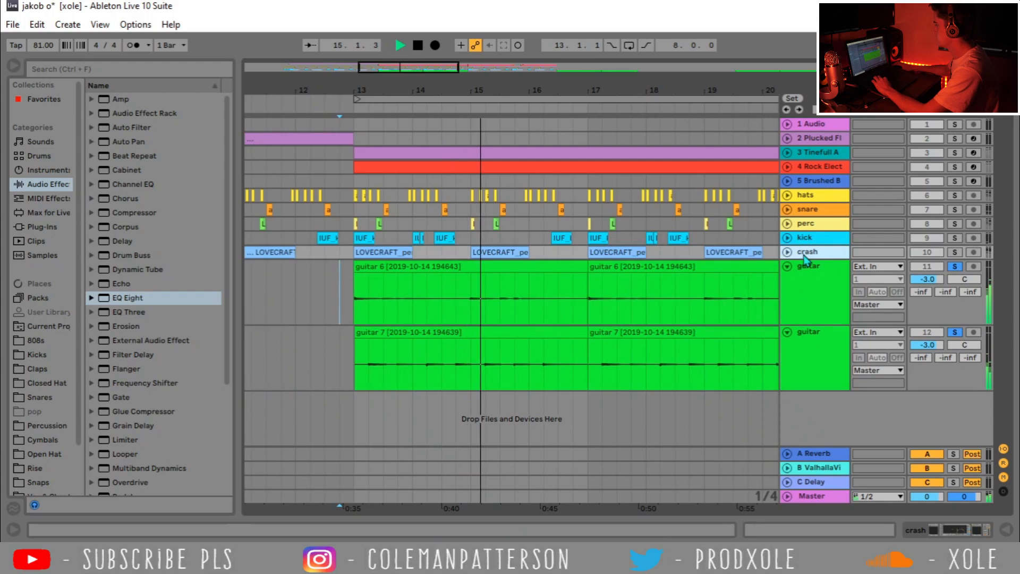
{"action": "left_click", "coordinate": [355, 293]}
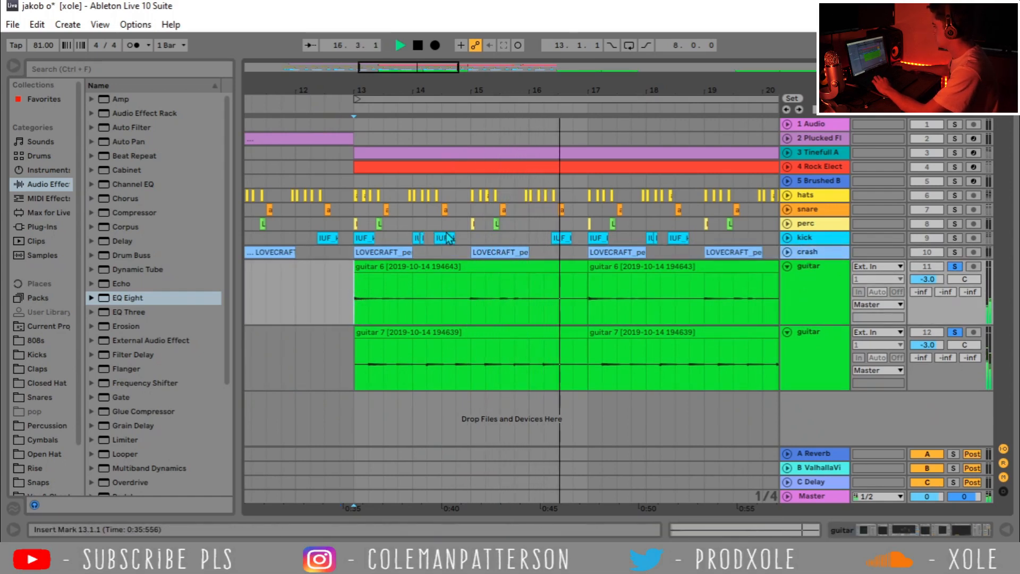
- Unsolo both guitar tracks and play the full mix from bar 12
{"action": "key", "text": "space"}
{"action": "left_click", "coordinate": [955, 267]}
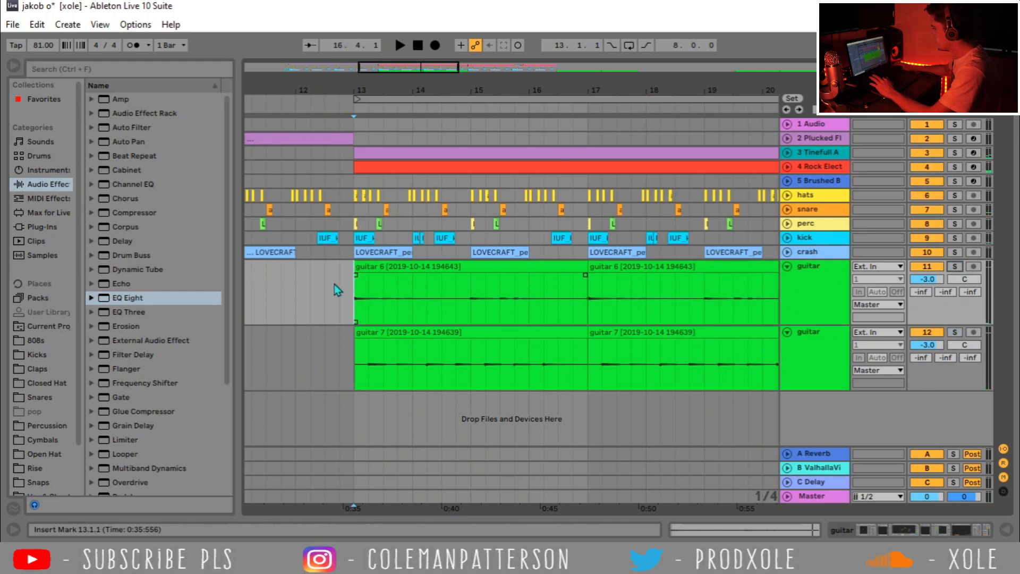
{"action": "left_click", "coordinate": [317, 280]}
{"action": "key", "text": "space"}
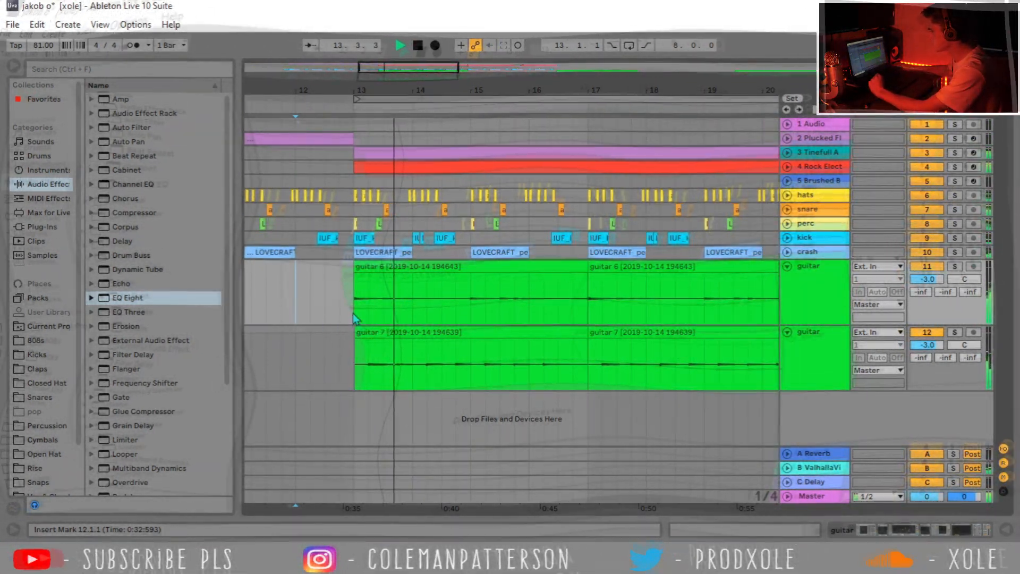
- Review the guitar's Chorus, Tuner, Utility and Limiter chain in the full mix, then hide the devices
{"action": "left_click", "coordinate": [354, 311]}
{"action": "double_click", "coordinate": [827, 345]}
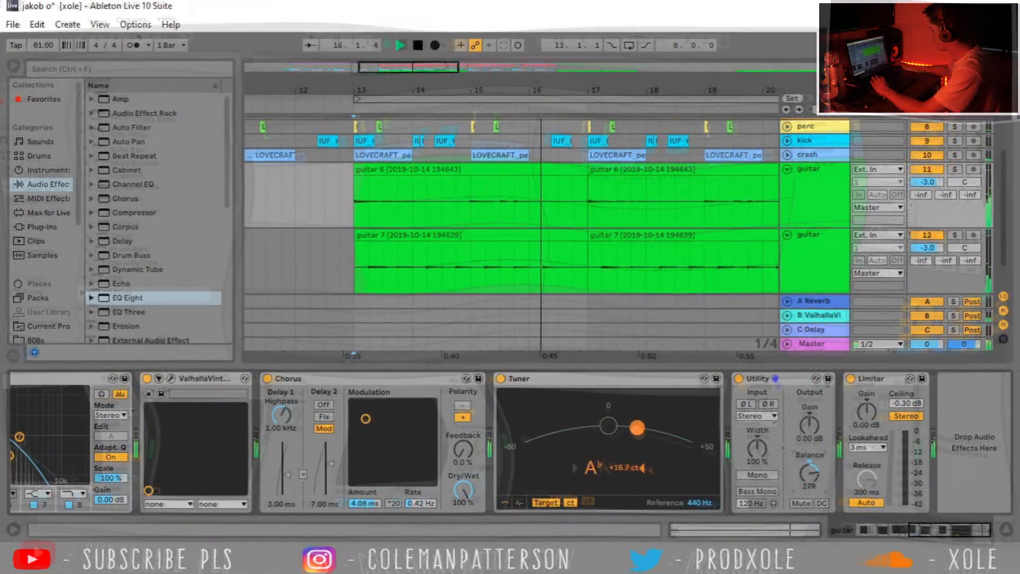
{"action": "left_click", "coordinate": [1006, 530]}
{"action": "left_click_drag", "start_coordinate": [524, 89], "coordinate": [428, 85]}
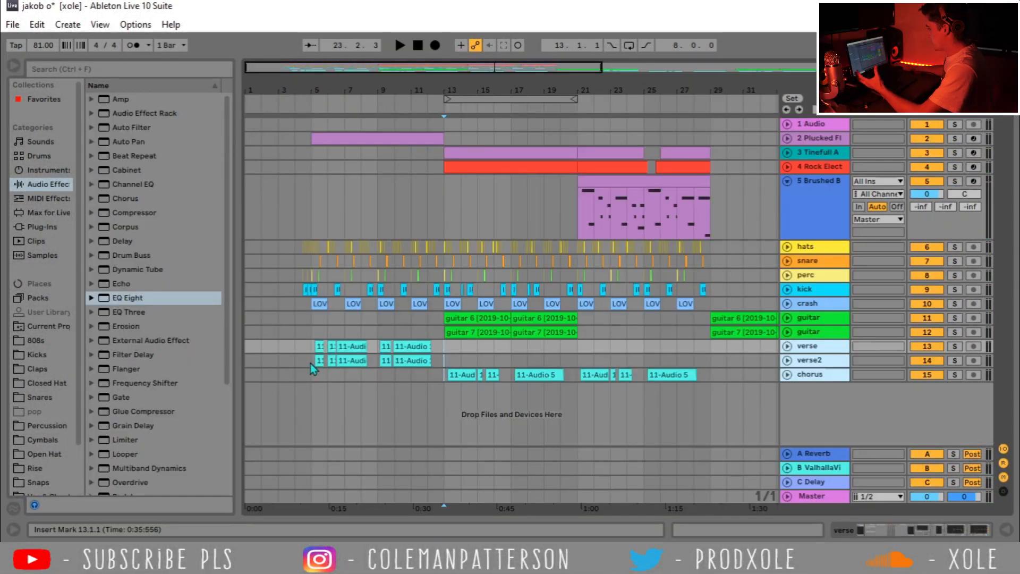
- Place the insert marker at bar 5 and unfold the verse and verse2 vocal tracks
{"action": "left_click", "coordinate": [310, 363]}
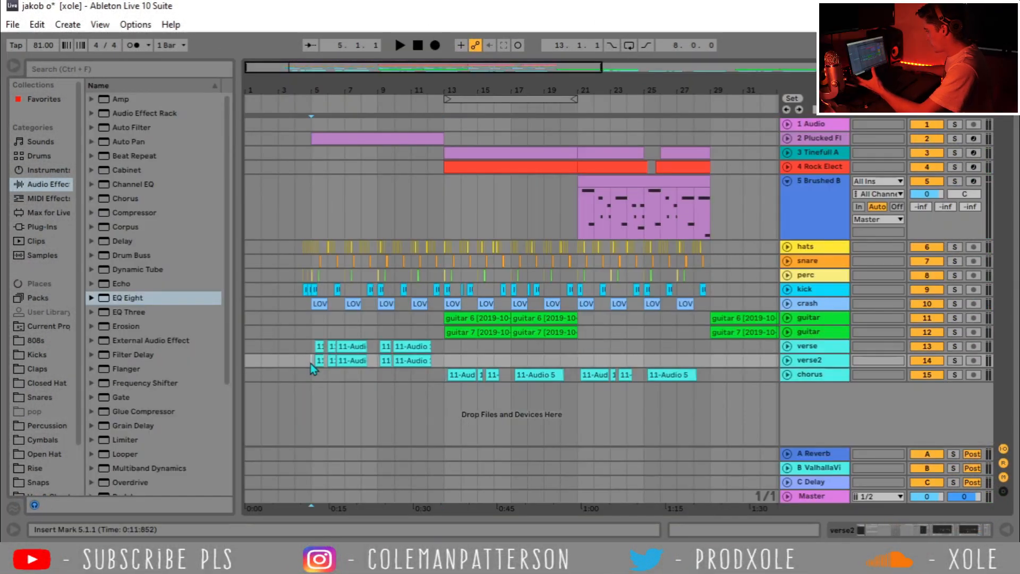
{"action": "left_click_drag", "start_coordinate": [339, 91], "coordinate": [387, 141]}
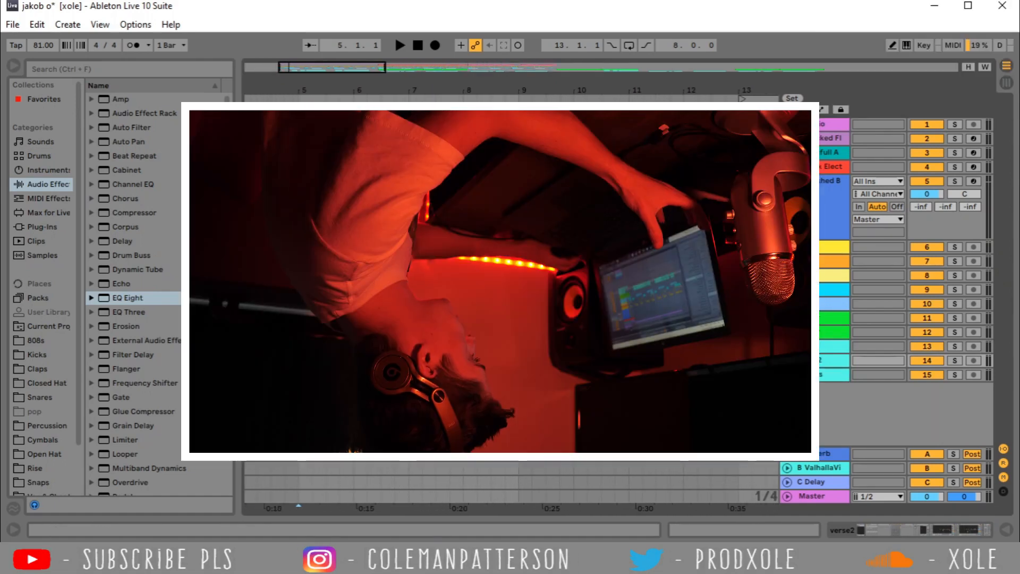
{"action": "left_click", "coordinate": [787, 347]}
{"action": "left_click", "coordinate": [788, 411]}
{"action": "scroll", "coordinate": [577, 372], "scroll_direction": "down", "scroll_amount": 2}
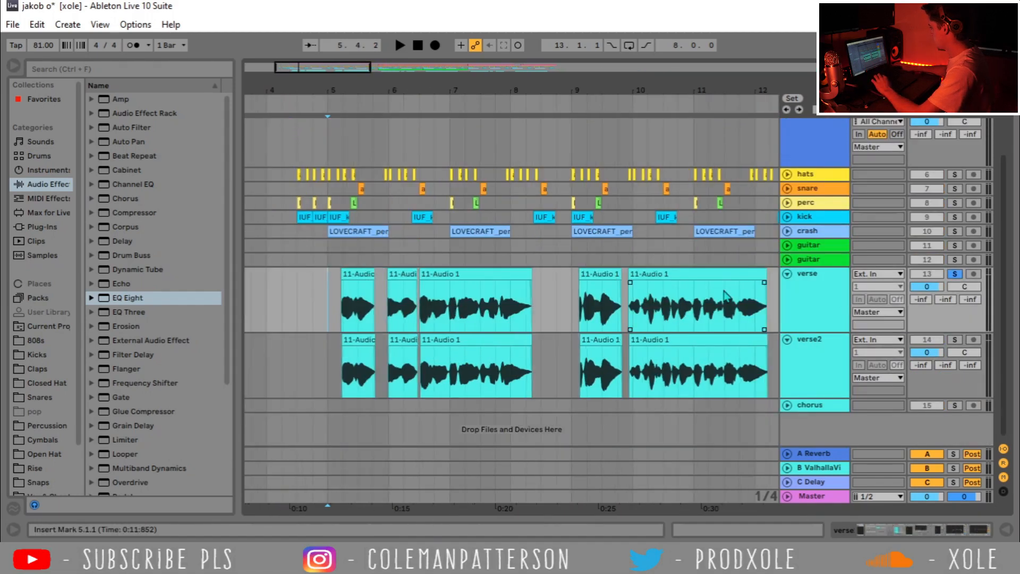
- Examine the verse track's effects chain from MAutoPitch and the anonymous vox rack through to the final EQ Eights
{"action": "left_click", "coordinate": [787, 292]}
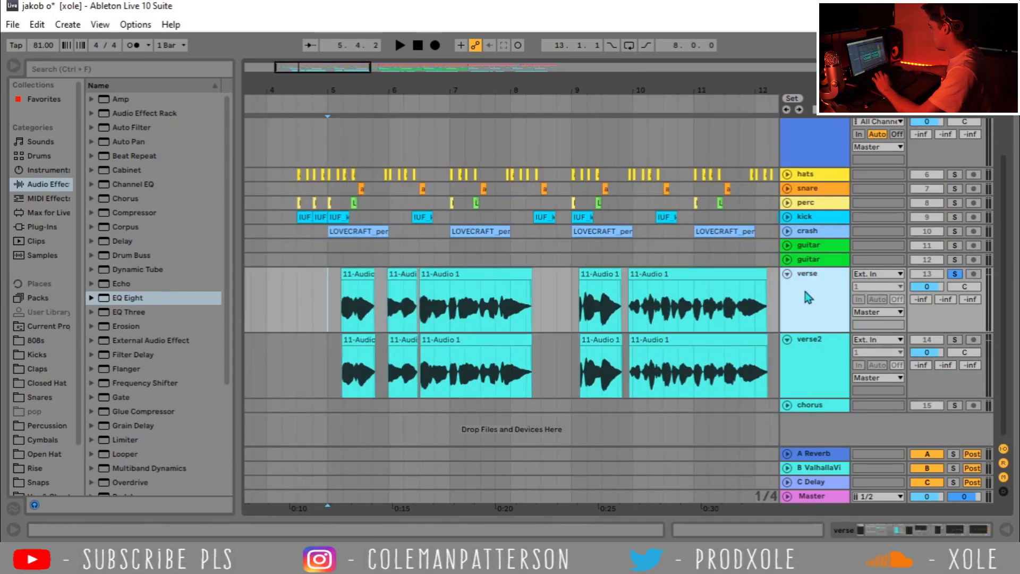
{"action": "double_click", "coordinate": [808, 297]}
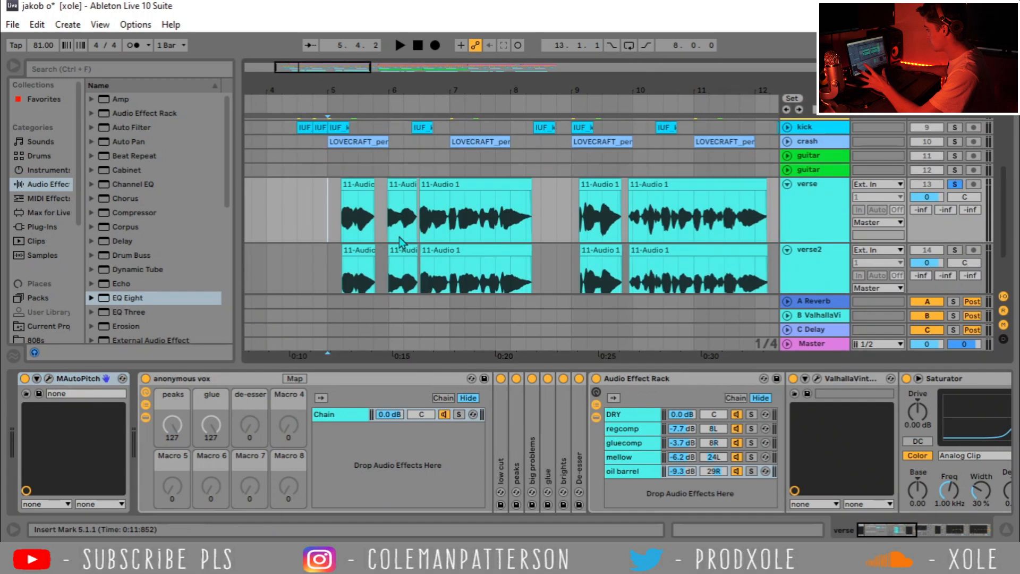
{"action": "left_click", "coordinate": [399, 237]}
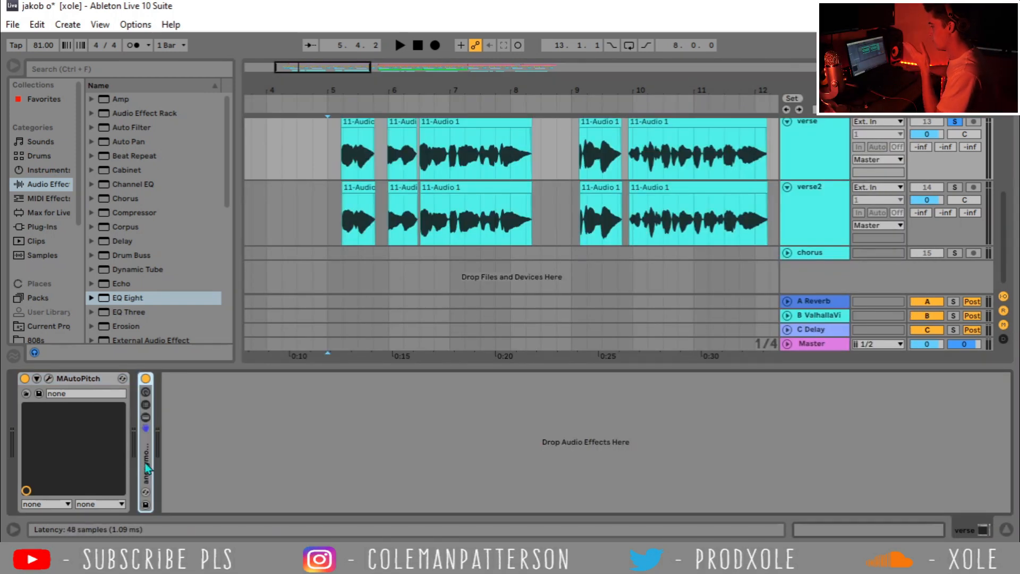
{"action": "double_click", "coordinate": [147, 464]}
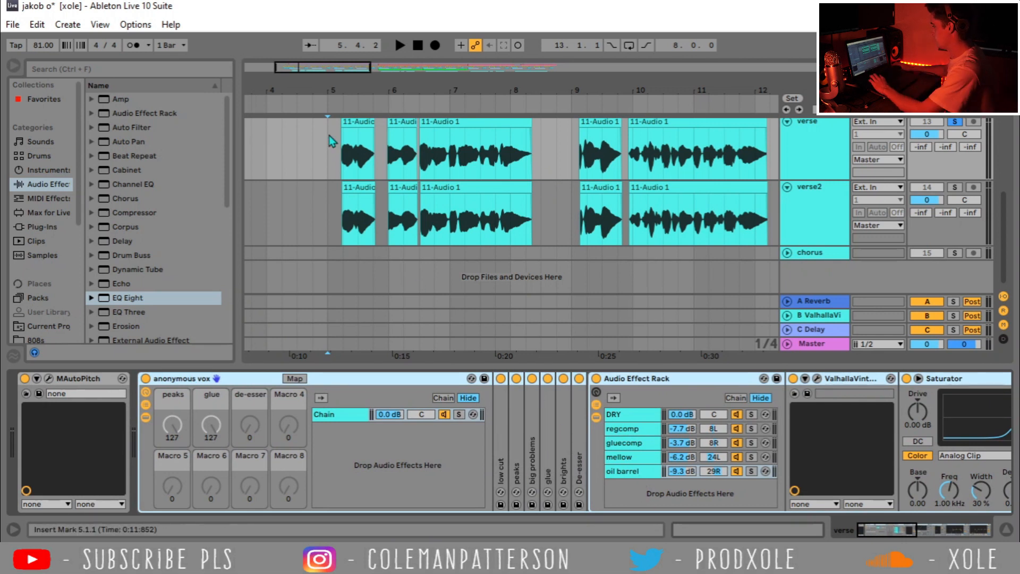
{"action": "left_click", "coordinate": [601, 159]}
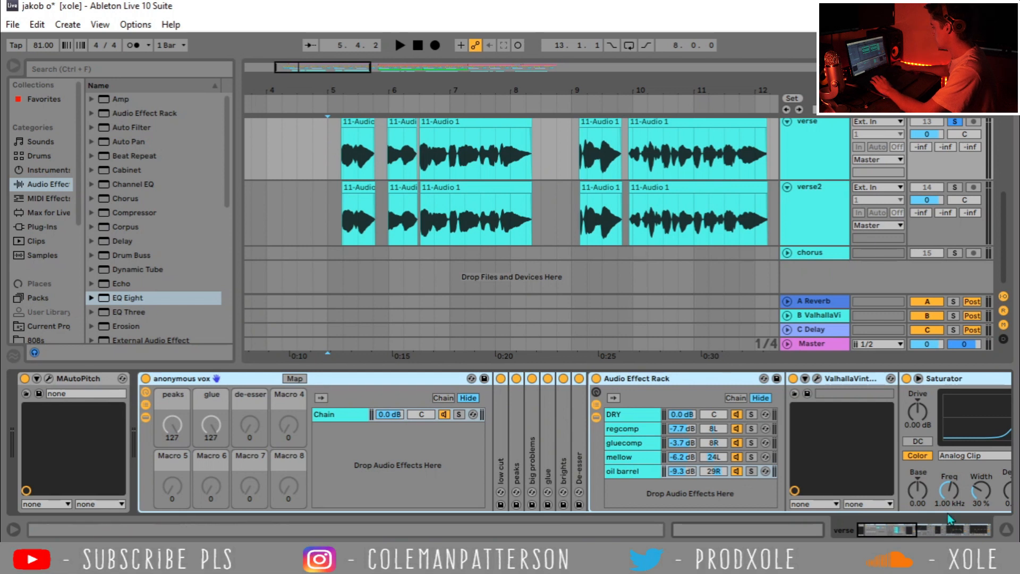
{"action": "left_click", "coordinate": [973, 530]}
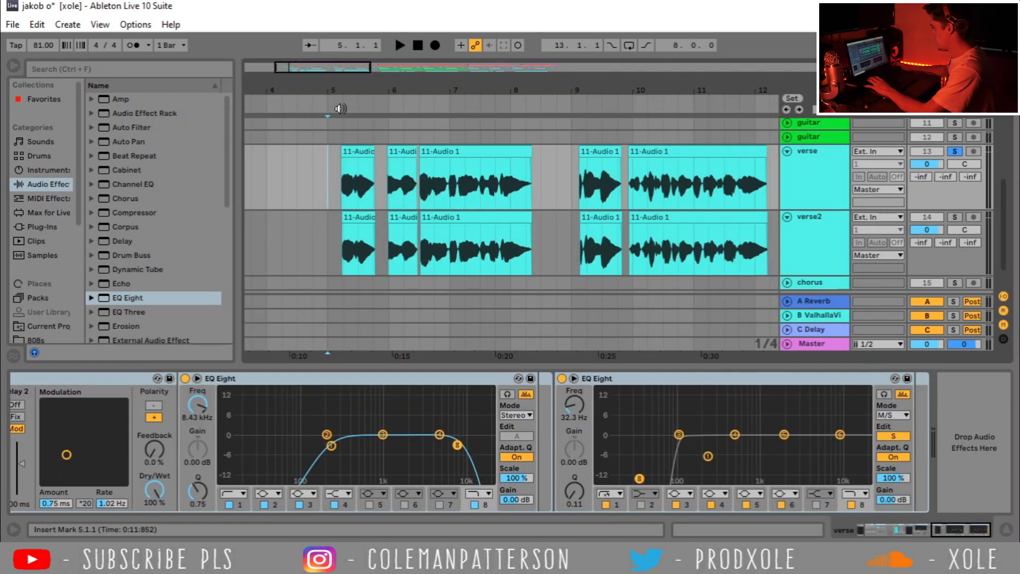
- Play the soloed verse vocal from bar 5 while reviewing its Saturator, Chorus and EQ Eight devices
{"action": "left_click_drag", "start_coordinate": [340, 90], "coordinate": [317, 125]}
{"action": "key", "text": "space"}
{"action": "left_click_drag", "start_coordinate": [963, 529], "coordinate": [913, 530]}
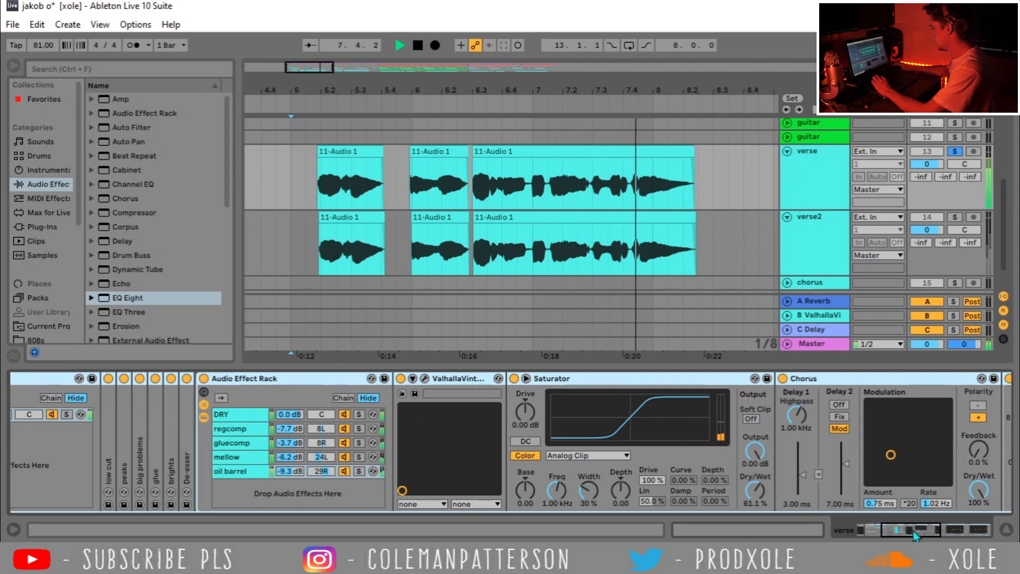
{"action": "left_click_drag", "start_coordinate": [918, 535], "coordinate": [970, 533]}
{"action": "left_click", "coordinate": [672, 383]}
{"action": "key", "text": "space"}
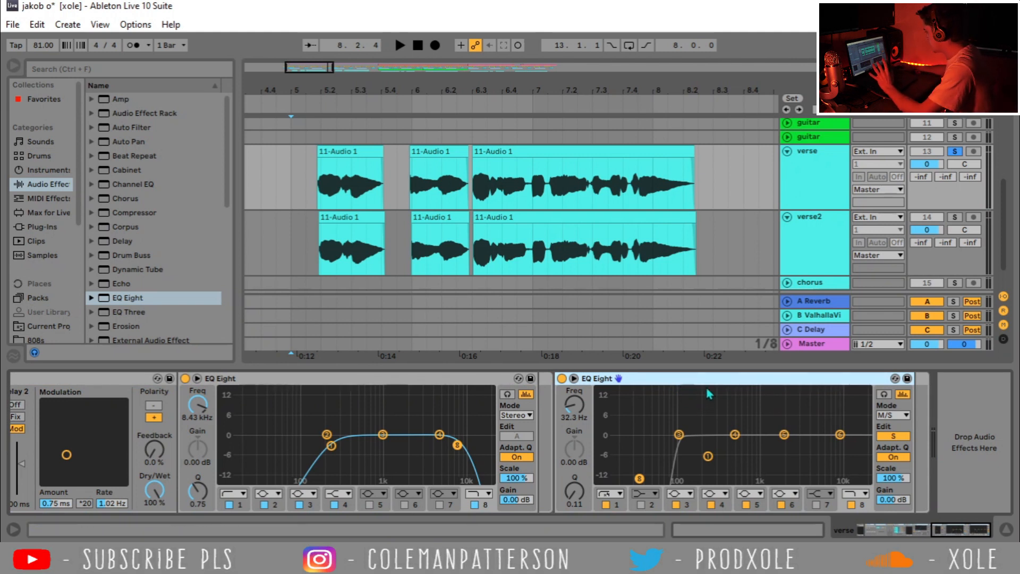
- Compare the mid and side curves of the verse track's last EQ Eight in M/S mode
{"action": "left_click", "coordinate": [887, 416]}
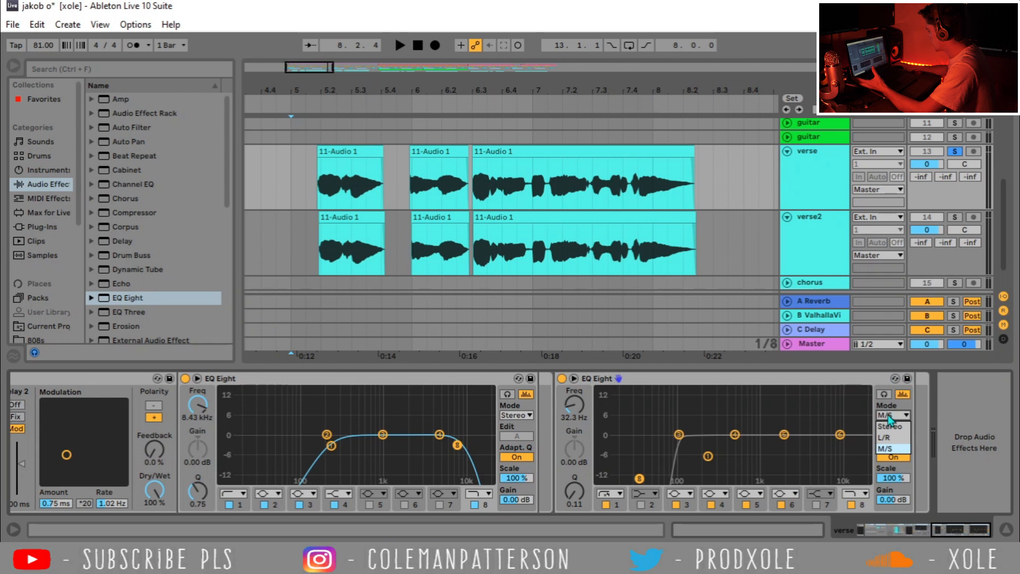
{"action": "left_click", "coordinate": [893, 437]}
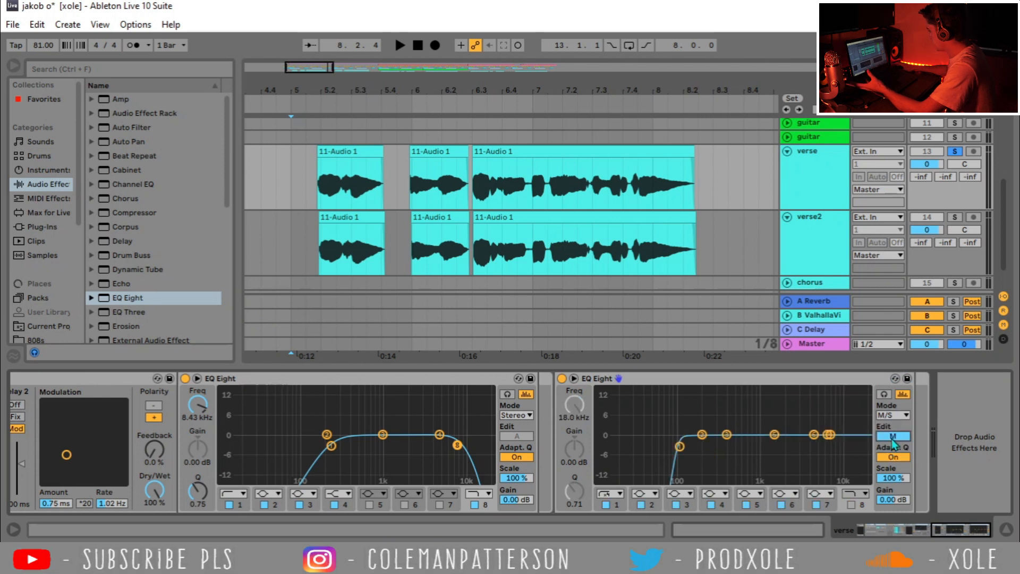
{"action": "left_click", "coordinate": [893, 437]}
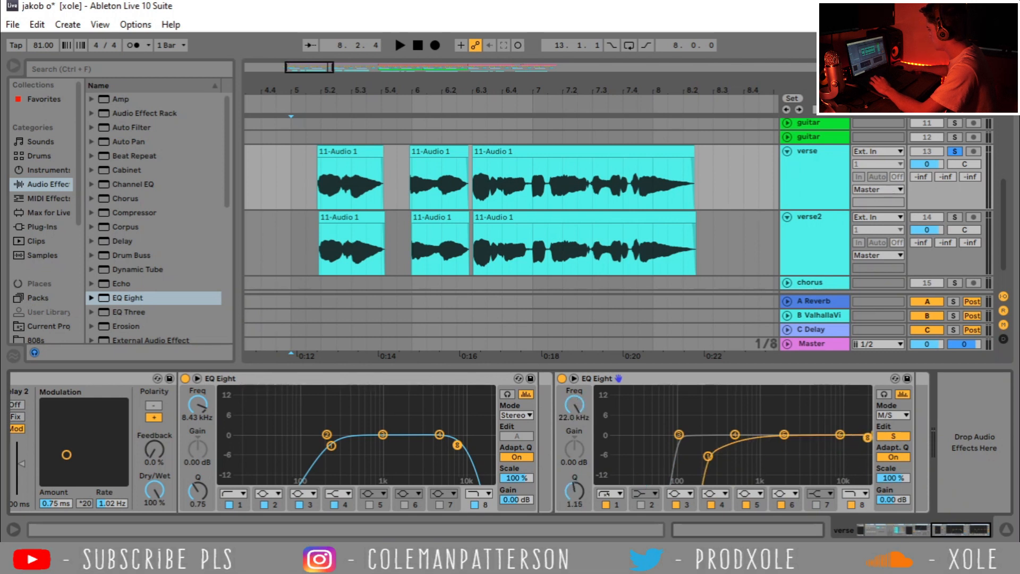
- Lower the side channel's band 8 high cut to 10 Hz with a Q of 0.10 while auditioning the verse vocal
{"action": "key", "text": "space"}
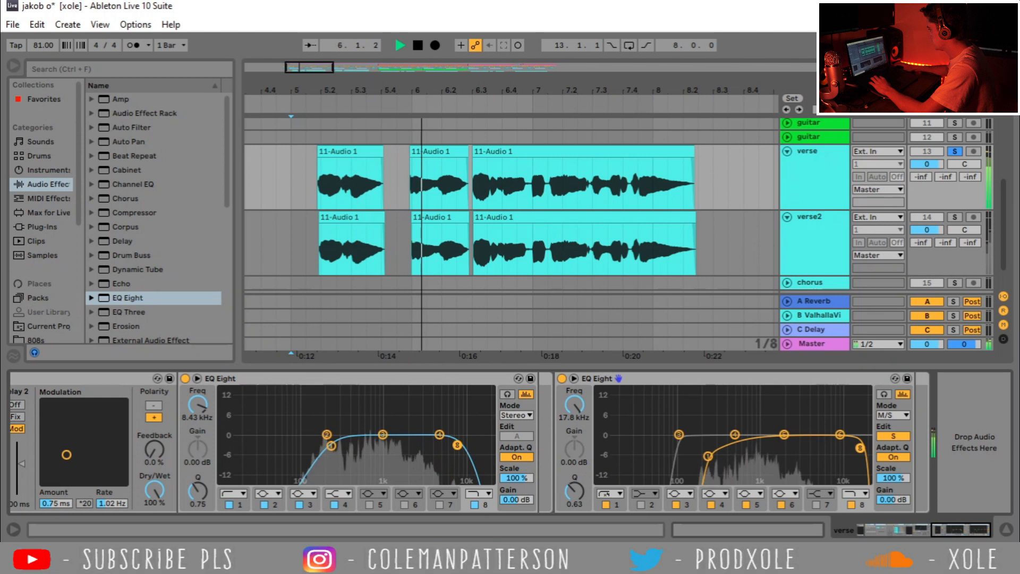
{"action": "left_click_drag", "start_coordinate": [860, 448], "coordinate": [597, 480]}
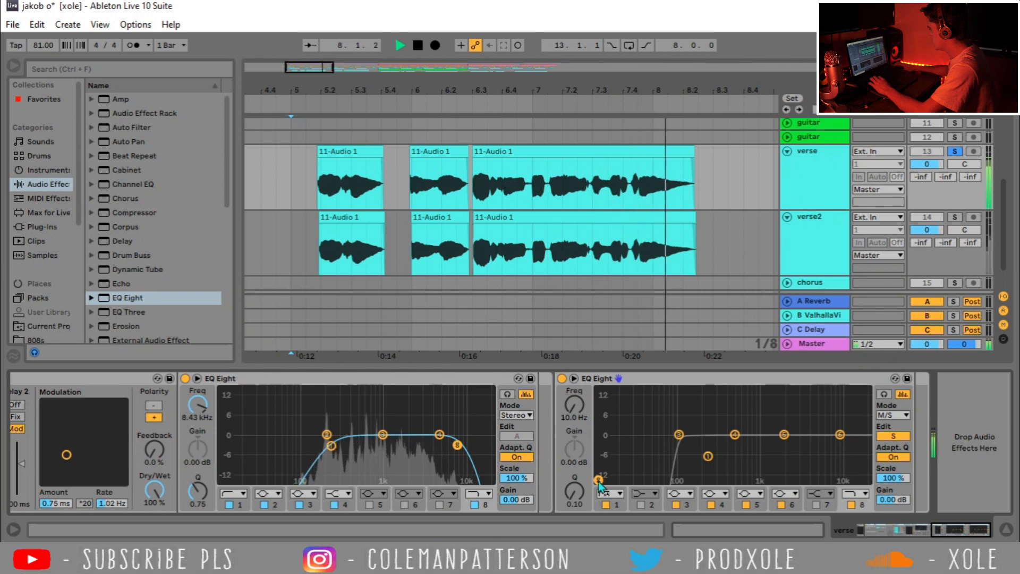
{"action": "key", "text": "space"}
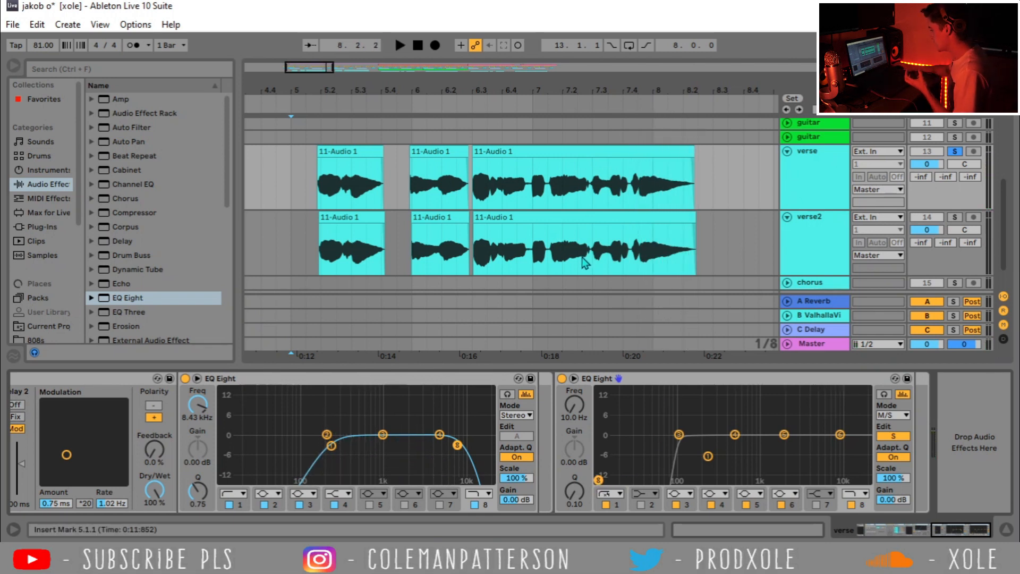
- Solo the verse2 track and examine its devices from the Audio Effect Rack's chains through to the final EQ Eights and Utility
{"action": "left_click", "coordinate": [810, 245]}
{"action": "left_click", "coordinate": [955, 217]}
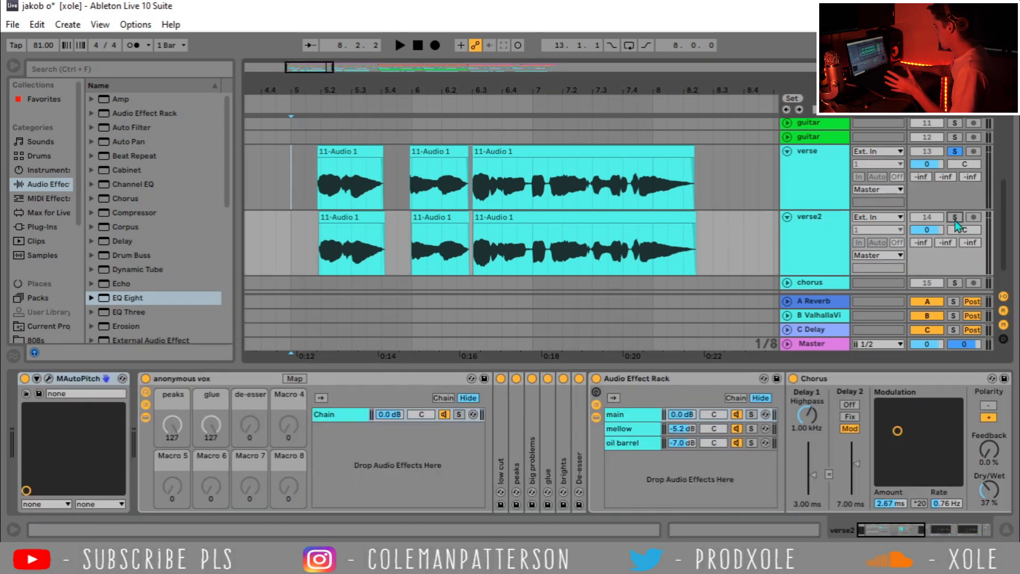
{"action": "left_click", "coordinate": [625, 429]}
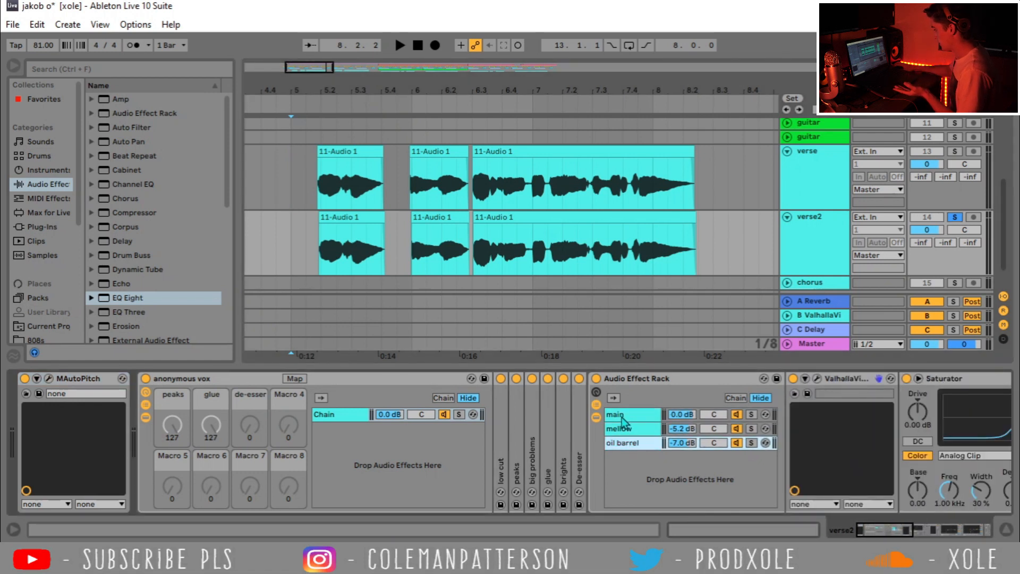
{"action": "left_click", "coordinate": [647, 415]}
{"action": "left_click_drag", "start_coordinate": [896, 531], "coordinate": [996, 535]}
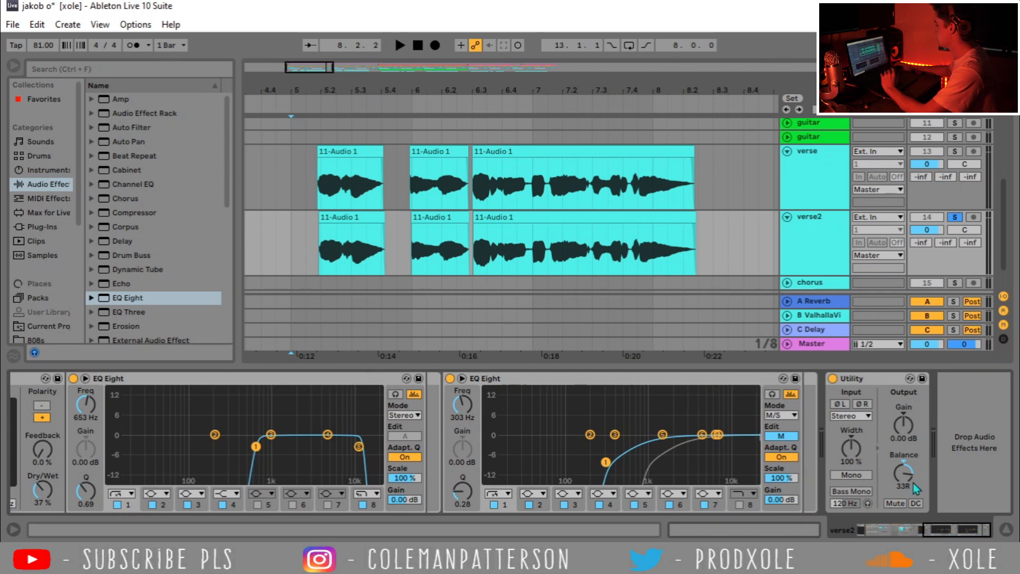
- Play the soloed verse2 vocal from bar 5 and compare its clip timing with the verse clips around bar 6
{"action": "key", "text": "space"}
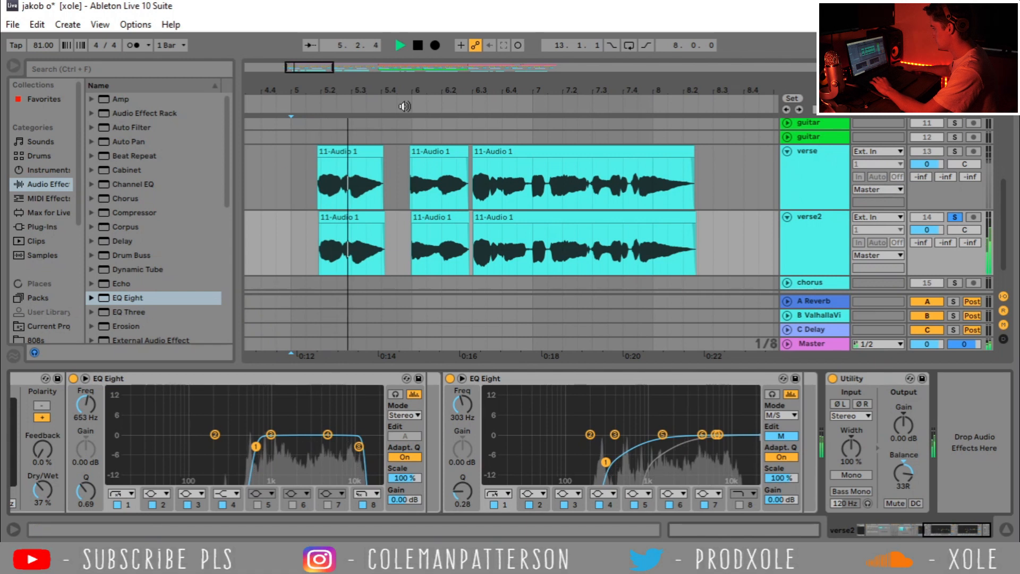
{"action": "left_click_drag", "start_coordinate": [415, 90], "coordinate": [595, 141]}
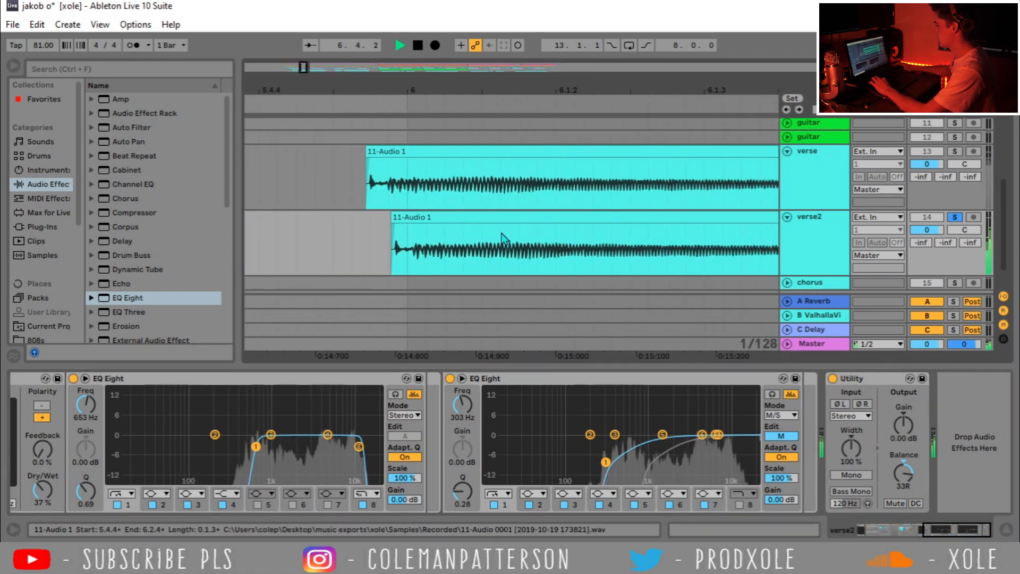
{"action": "left_click_drag", "start_coordinate": [398, 93], "coordinate": [397, 53]}
{"action": "key", "text": "space"}
- Solo the verse track together with verse2 and play both vocals from bar 5
{"action": "left_click", "coordinate": [957, 152], "text": "ctrl"}
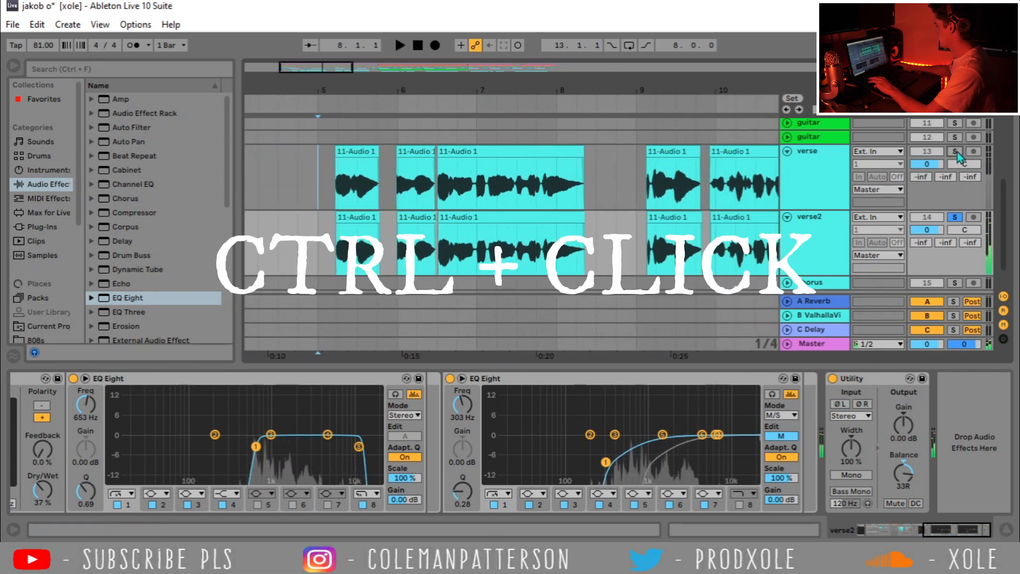
{"action": "key", "text": "space"}
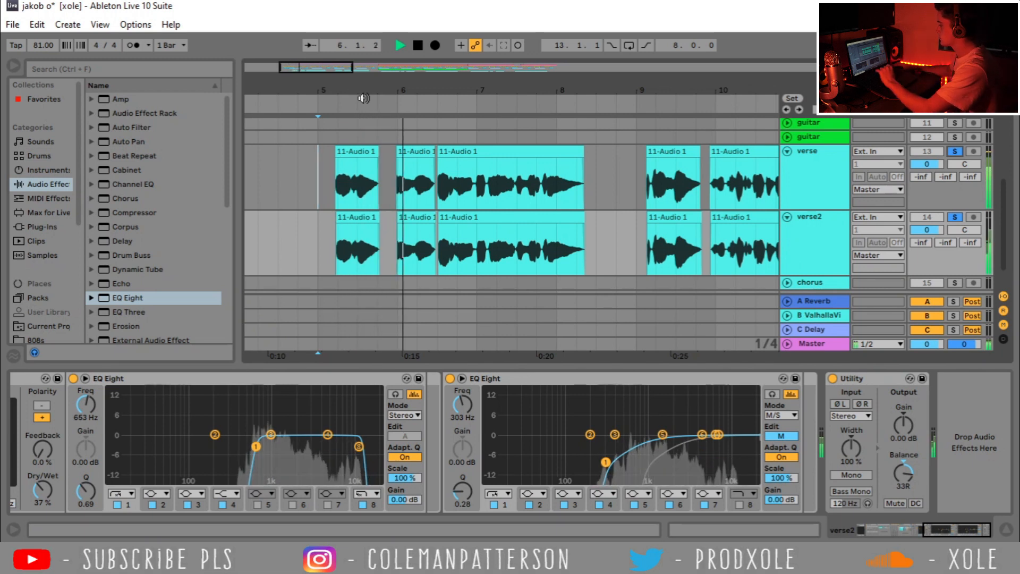
{"action": "mouse_move", "coordinate": [437, 91]}
{"action": "left_mouse_down"}
{"action": "mouse_move", "coordinate": [437, 101]}
{"action": "mouse_move", "coordinate": [436, 88]}
{"action": "left_mouse_up"}
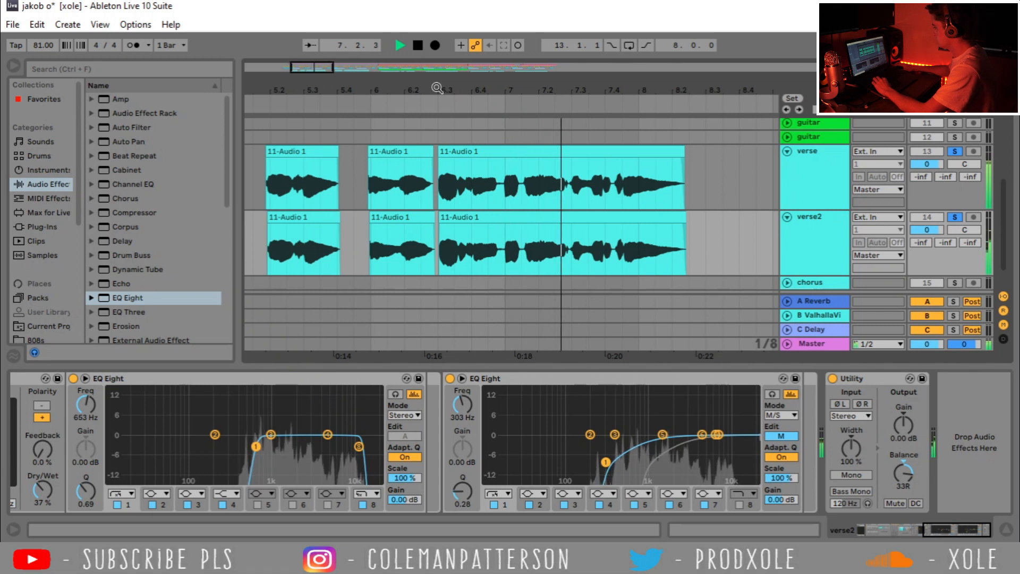
{"action": "left_click_drag", "start_coordinate": [560, 89], "coordinate": [561, 109]}
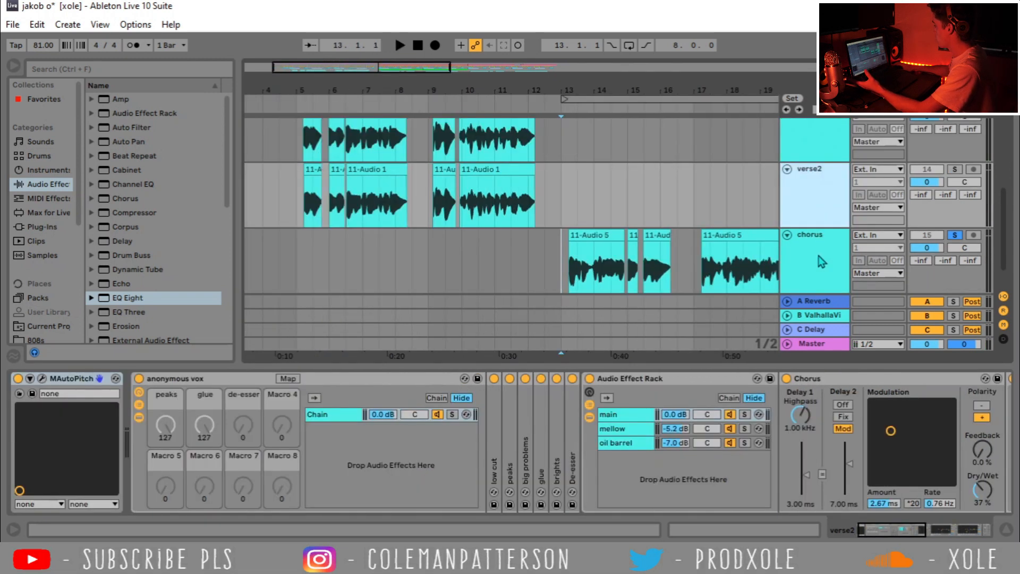
- Inspect the regcomp, quick delay and flanger chains in the chorus track's Audio Effect Rack
{"action": "left_click", "coordinate": [822, 262]}
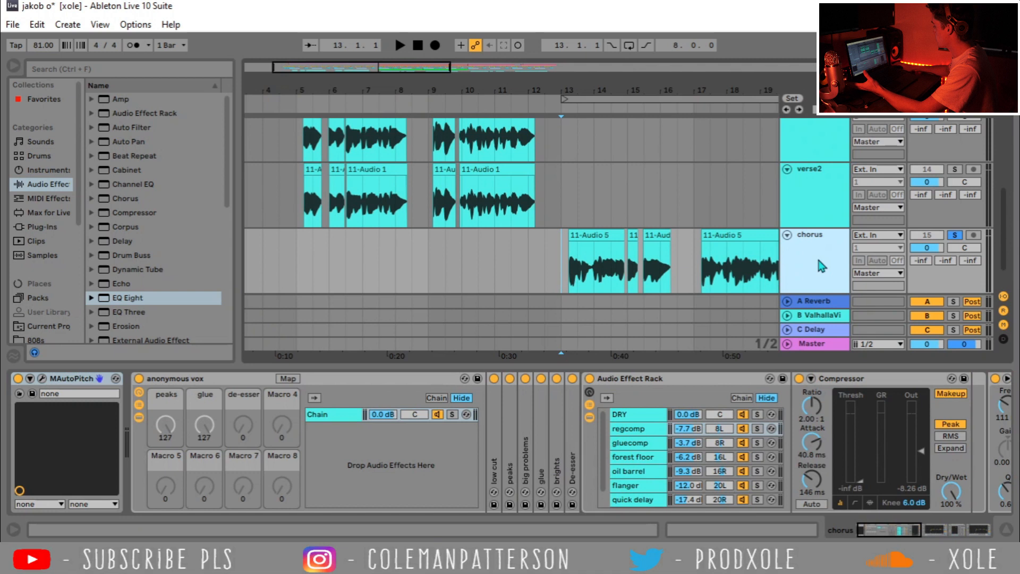
{"action": "left_click_drag", "start_coordinate": [885, 534], "coordinate": [888, 533]}
{"action": "left_click", "coordinate": [582, 429]}
{"action": "scroll", "coordinate": [571, 460], "scroll_direction": "down", "scroll_amount": 1}
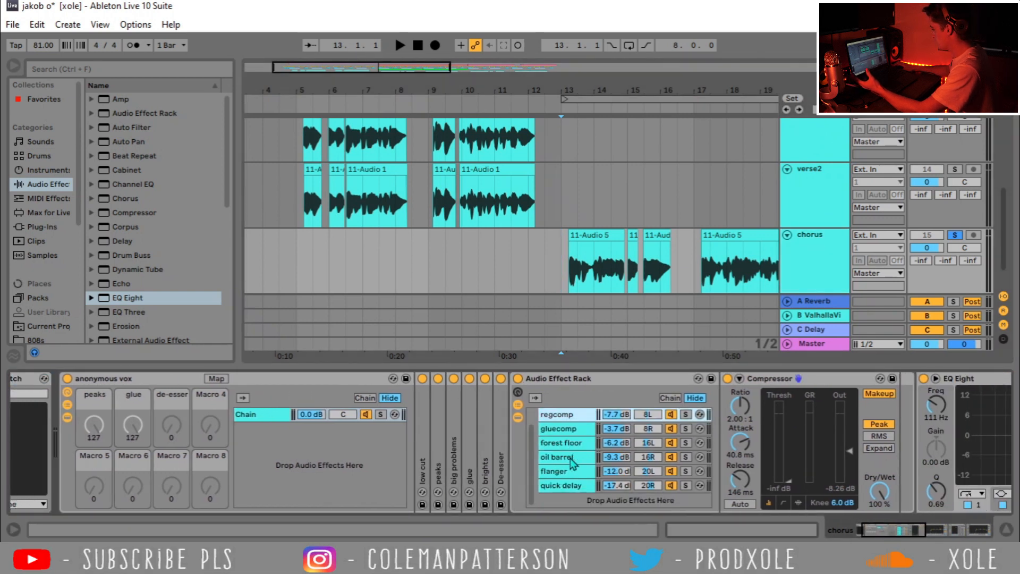
{"action": "left_click", "coordinate": [564, 483]}
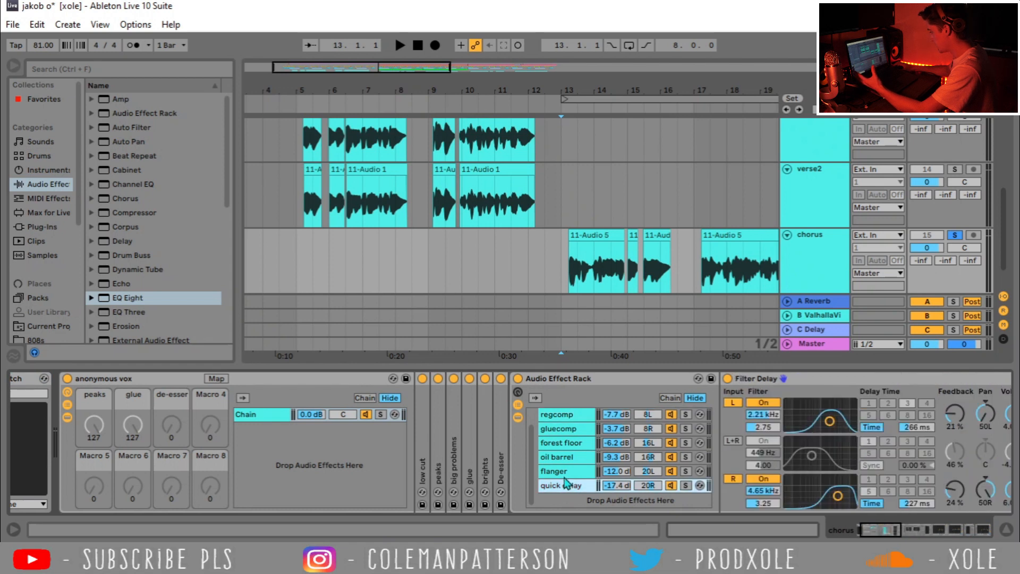
{"action": "left_click", "coordinate": [565, 473]}
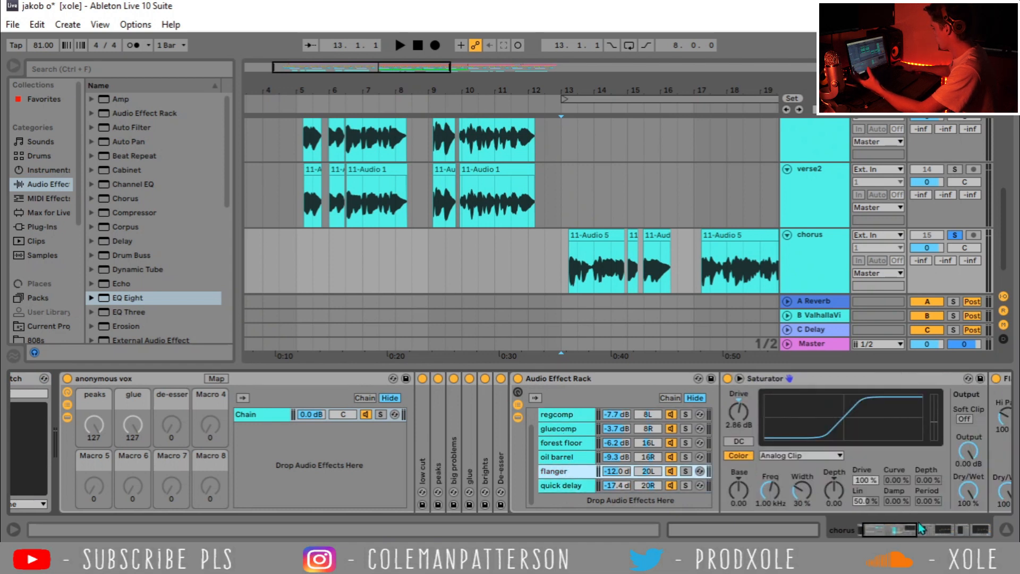
- Review the Flanger and final EQ Eight at the end of the chorus track's flanger chain
{"action": "left_click_drag", "start_coordinate": [919, 526], "coordinate": [979, 531]}
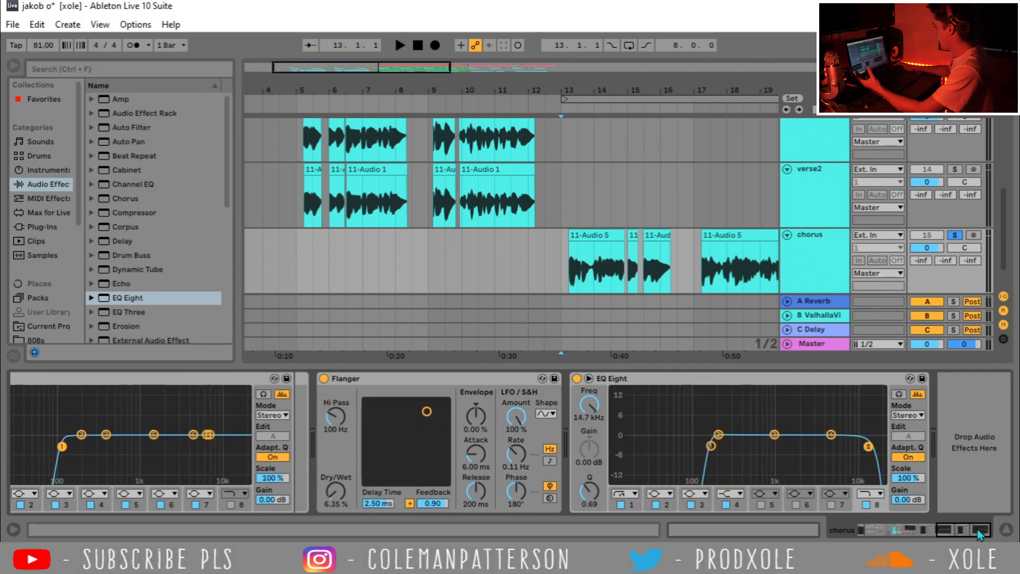
{"action": "left_click", "coordinate": [401, 378]}
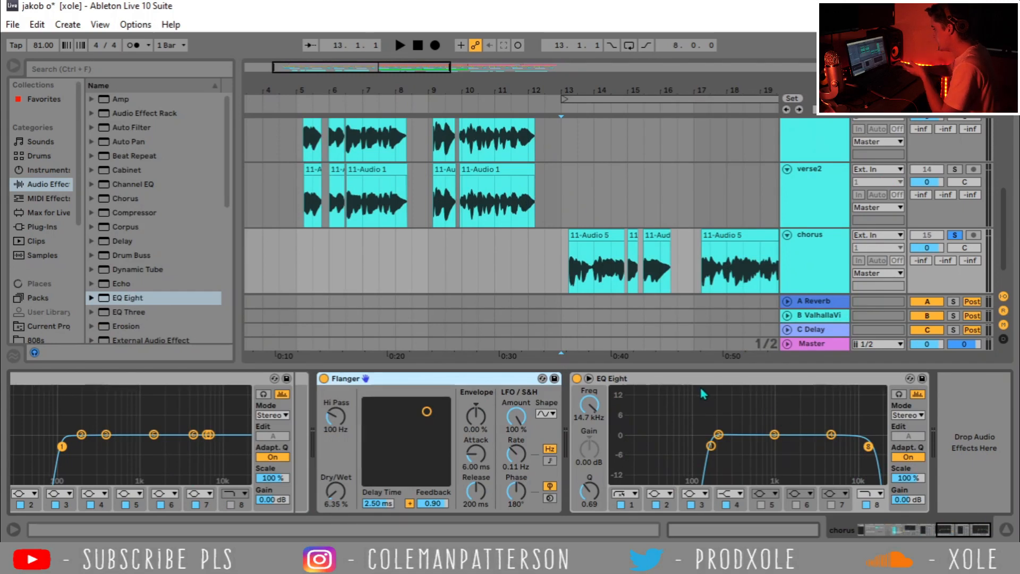
{"action": "left_click", "coordinate": [697, 384]}
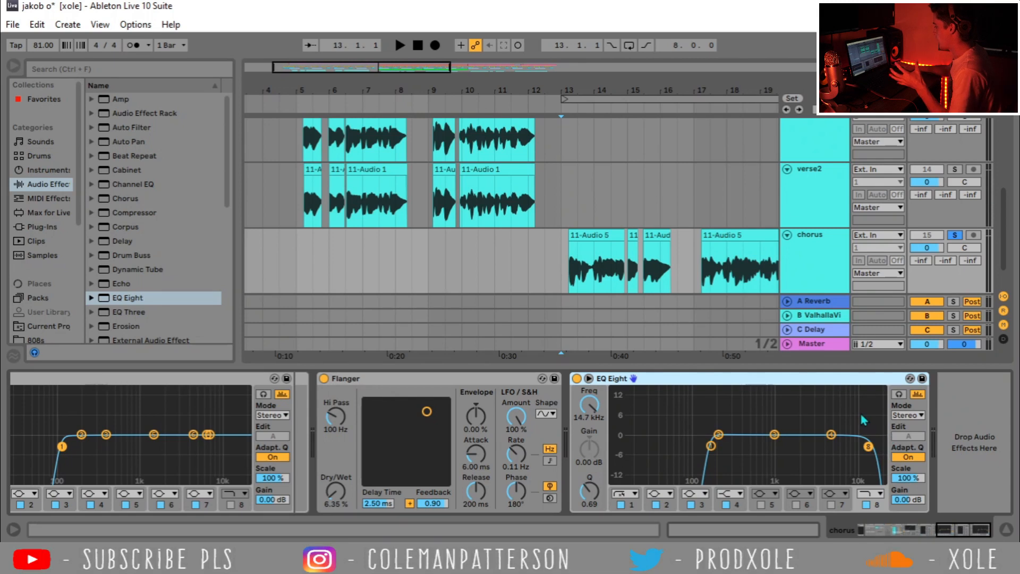
- Take the chorus track out of solo and listen to its vocal in the full mix from bar 13
{"action": "left_click", "coordinate": [558, 258]}
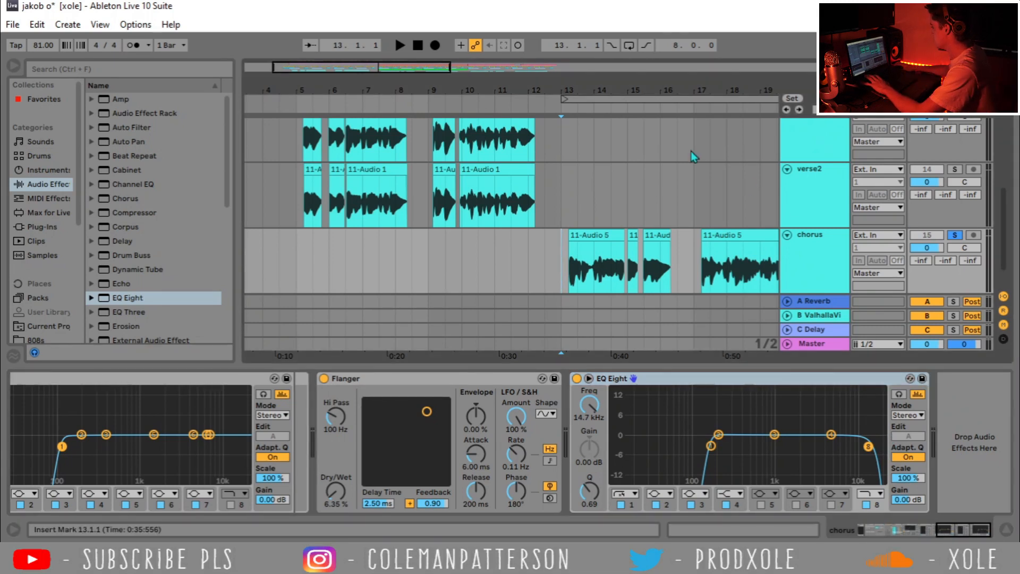
{"action": "left_click_drag", "start_coordinate": [616, 82], "coordinate": [516, 86]}
{"action": "left_click", "coordinate": [961, 236]}
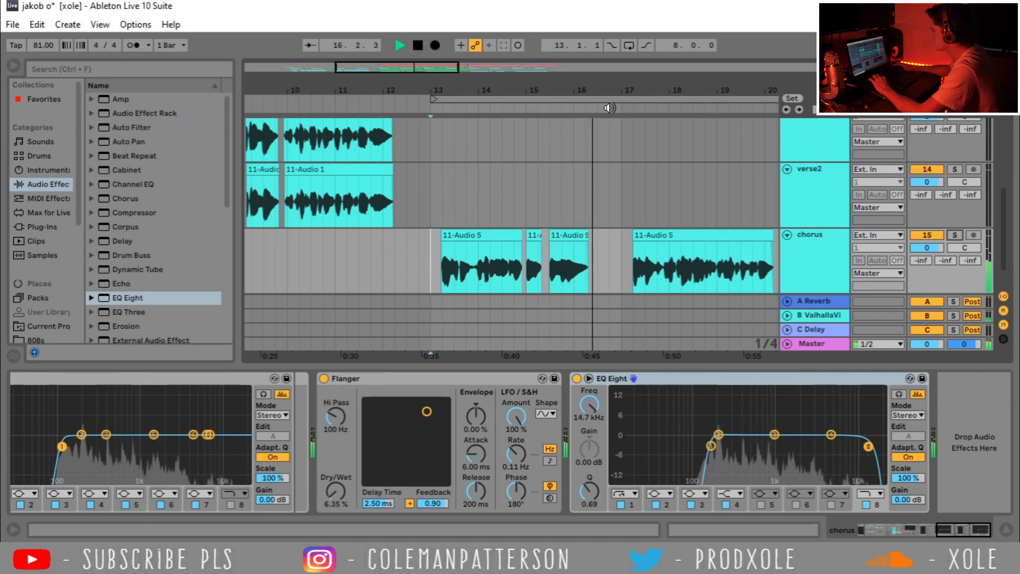
{"action": "left_click_drag", "start_coordinate": [630, 91], "coordinate": [542, 91]}
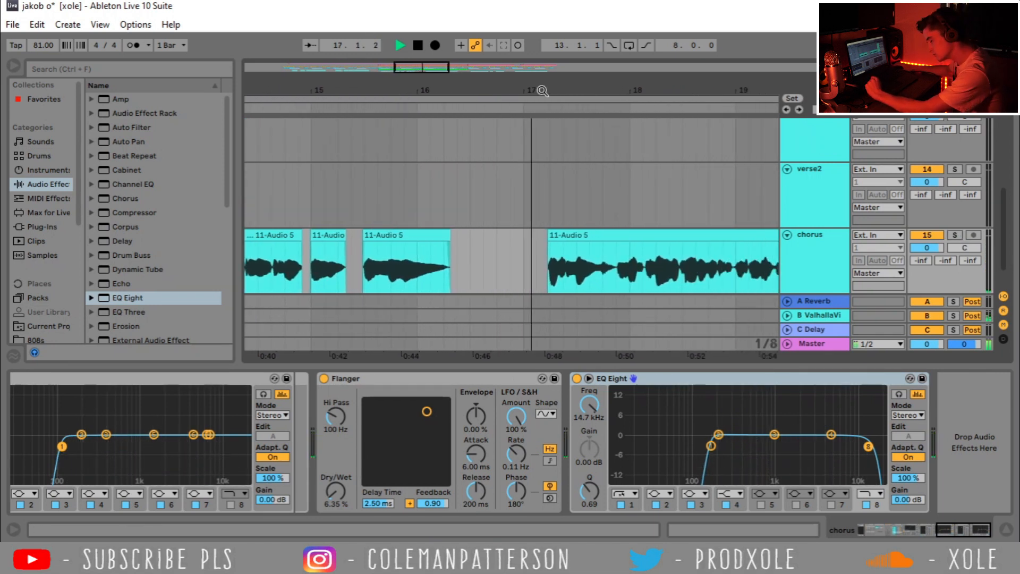